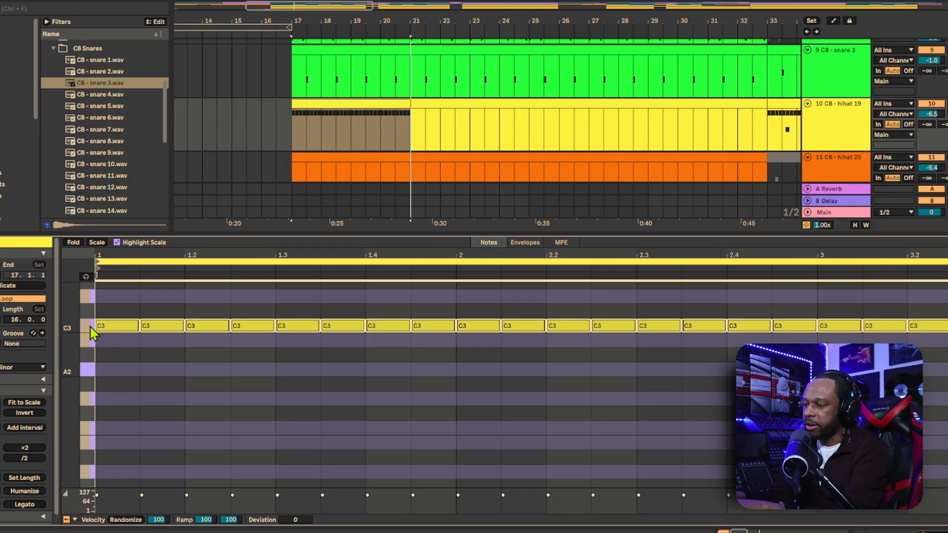
# Deactivate all the C3 notes in the hihat 19 clip
pyautogui.press('0')
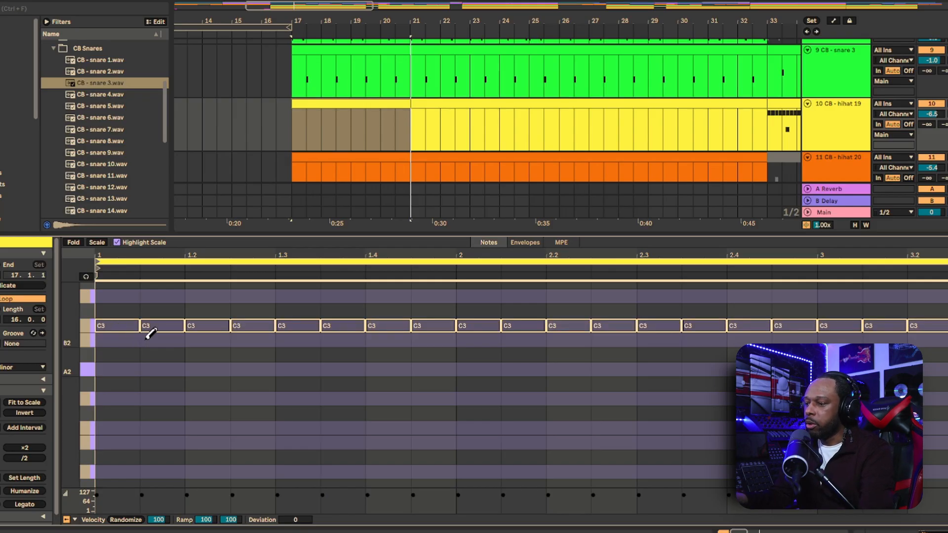
pyautogui.scroll(-5, 150, 339)
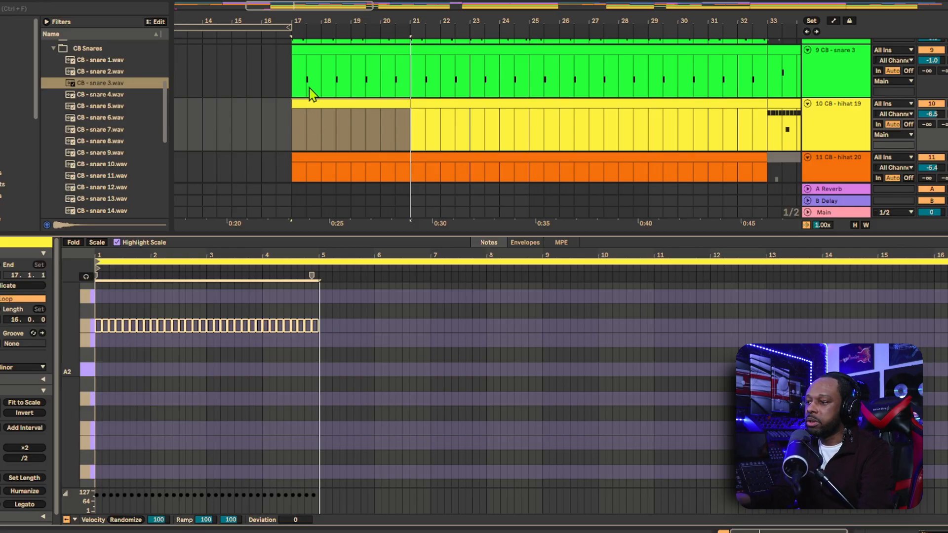
# Select the snare 3, hihat 19 and hihat 20 clips starting at bar 17 so their notes show together in the note editor
pyautogui.keyDown('shift'); pyautogui.click(316, 50); pyautogui.keyUp('shift')
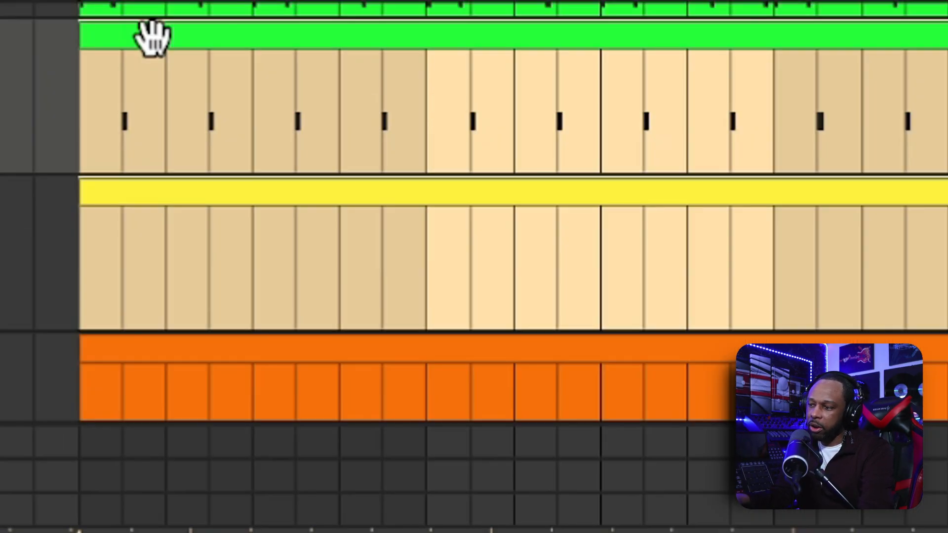
pyautogui.click(152, 36)
pyautogui.click(153, 182)
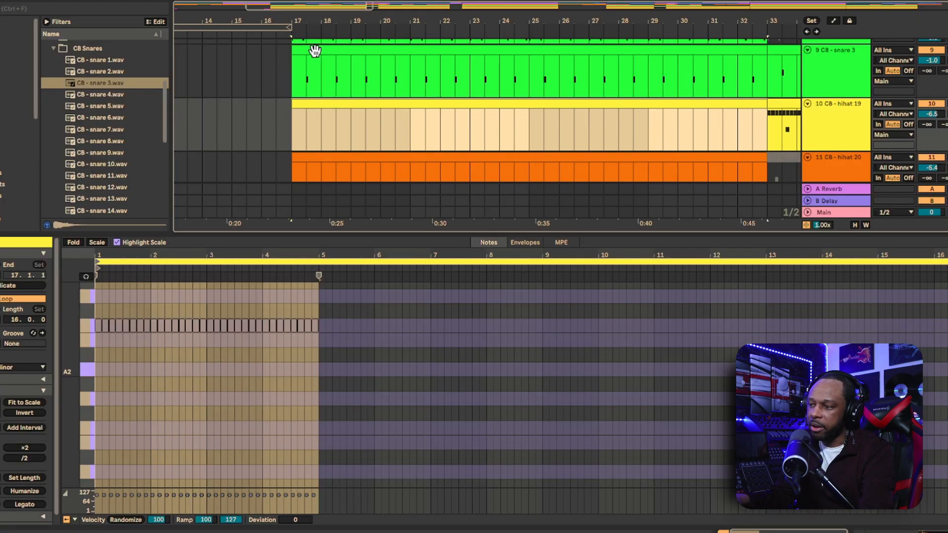
pyautogui.click(231, 82)
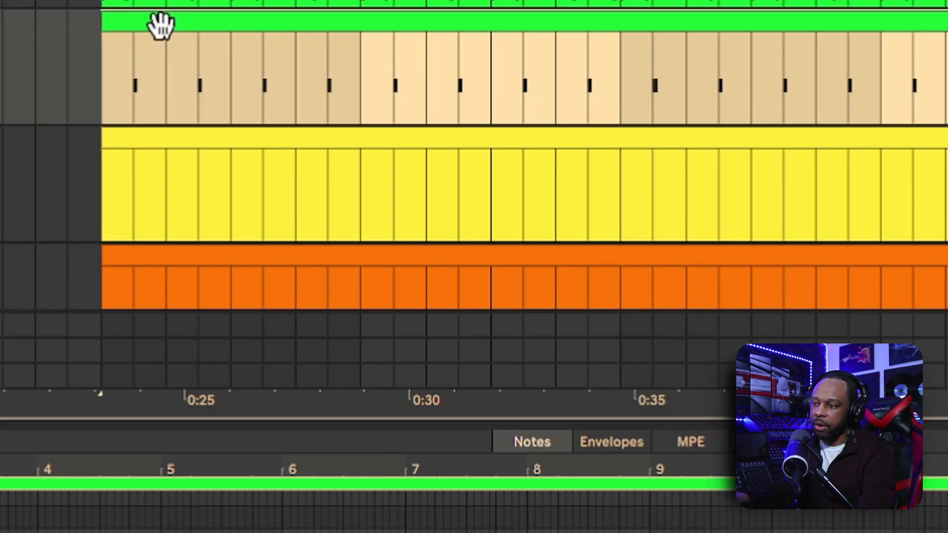
pyautogui.click(174, 143)
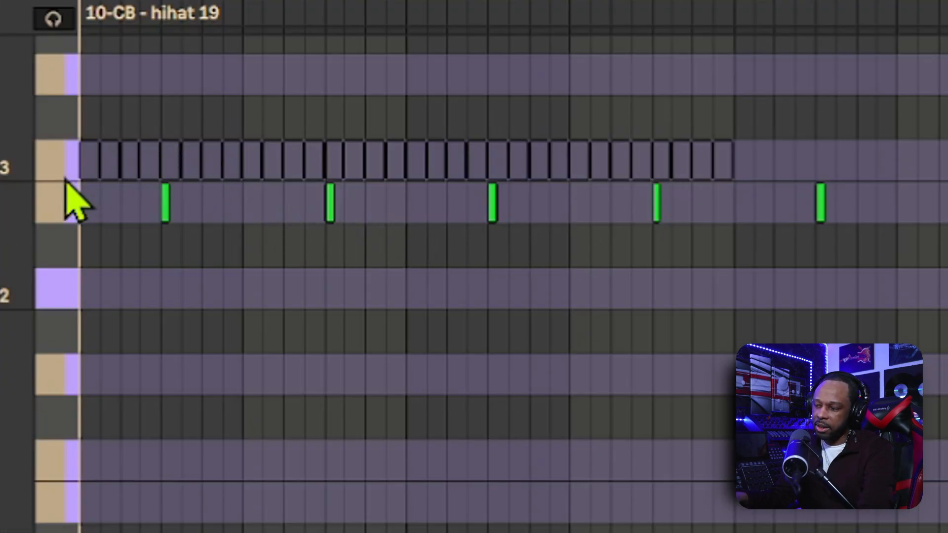
pyautogui.click(64, 168)
pyautogui.click(69, 213)
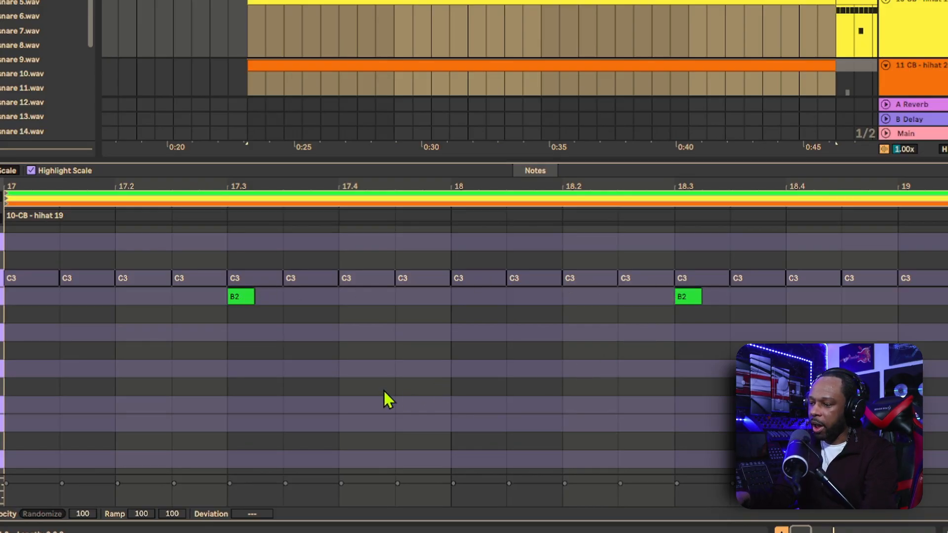
# Examine the gap between the snare hits at 17.3 and 18.3, highlighting the span and each snare note
pyautogui.moveTo(263, 349); pyautogui.dragTo(490, 422)
pyautogui.moveTo(635, 419); pyautogui.dragTo(663, 419)
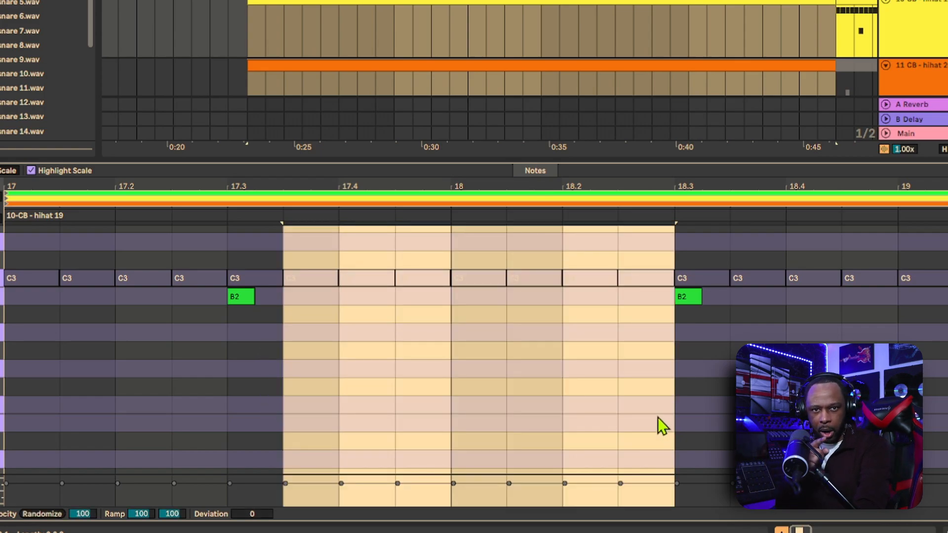
pyautogui.click(657, 417)
pyautogui.moveTo(277, 329); pyautogui.dragTo(642, 422)
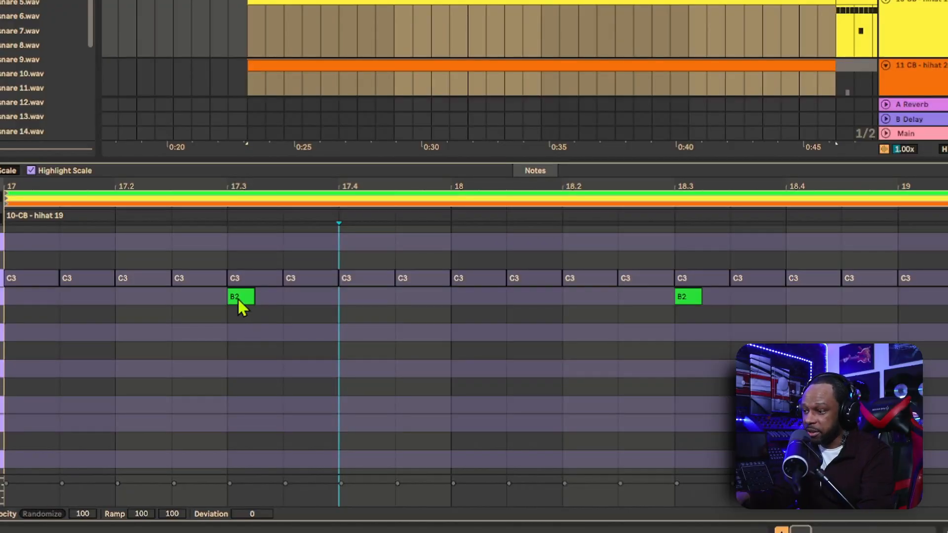
pyautogui.click(238, 298)
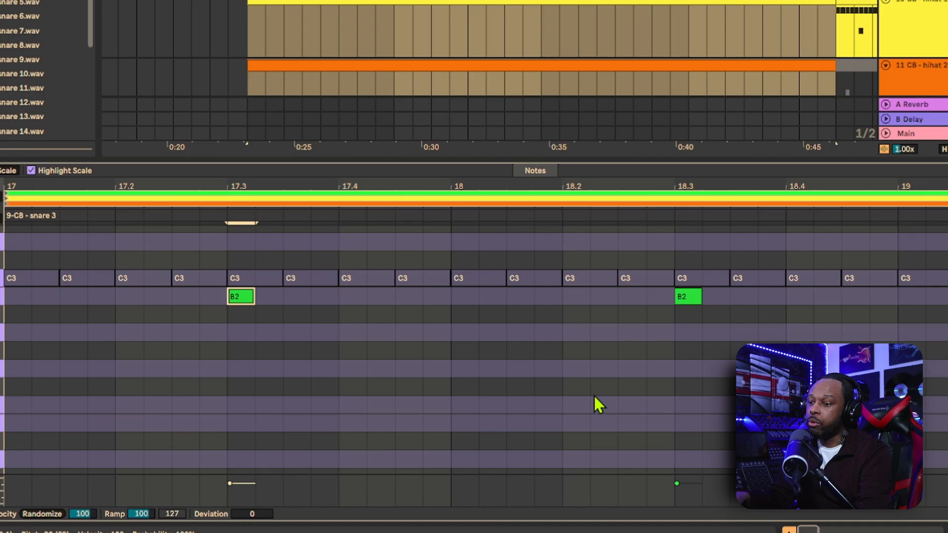
pyautogui.click(688, 297)
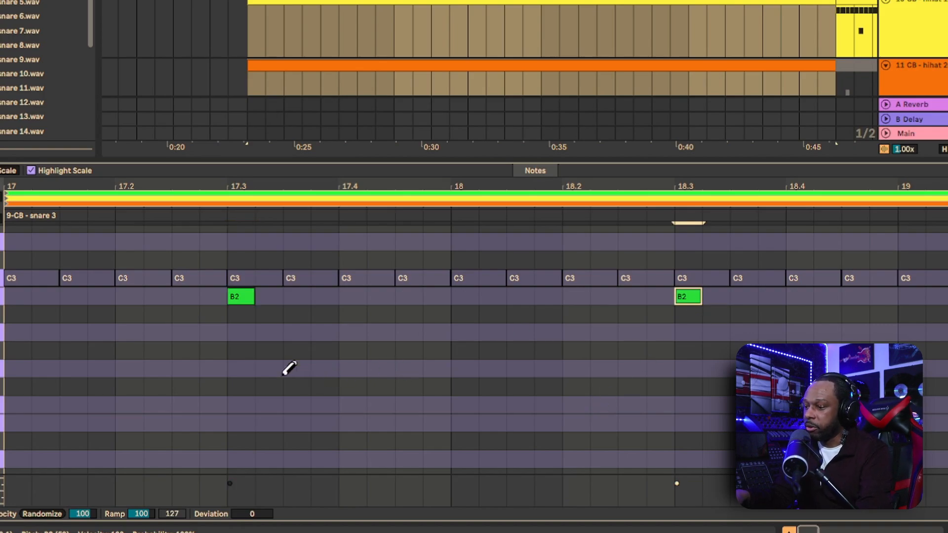
# During playback, draw hihat 19 notes between the snares: G2 at 17.4, E2 half a beat after it, G2 at 18.1.3 and D2 at 18.2
pyautogui.press('space')
pyautogui.click(359, 368)
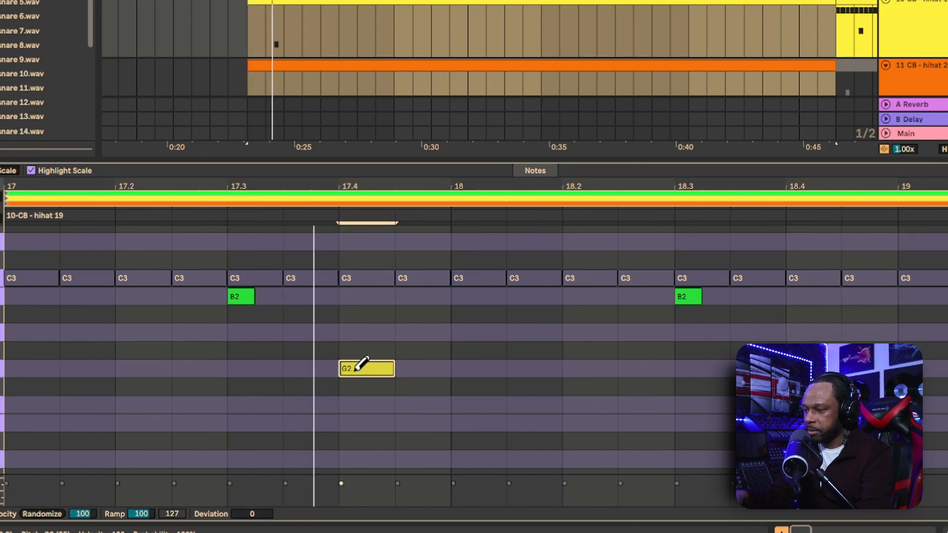
pyautogui.click(423, 422)
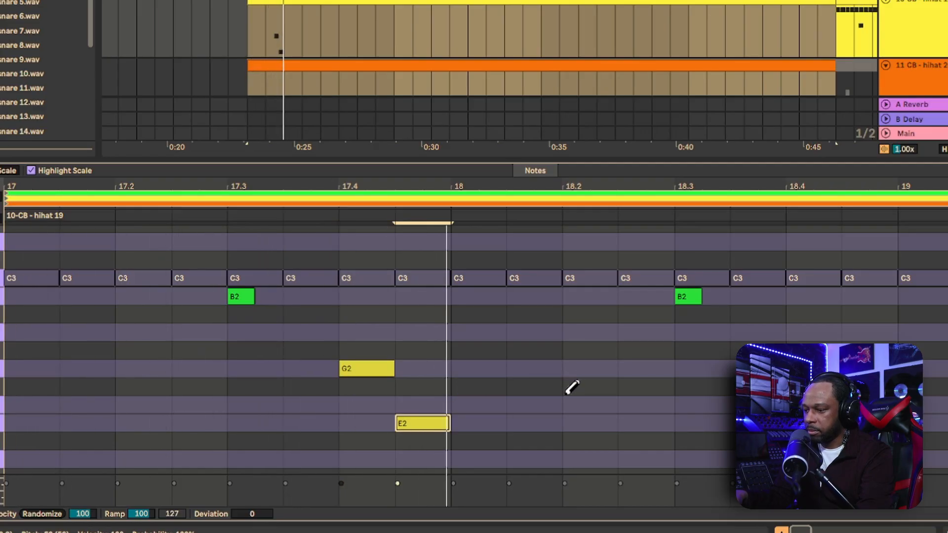
pyautogui.click(522, 367)
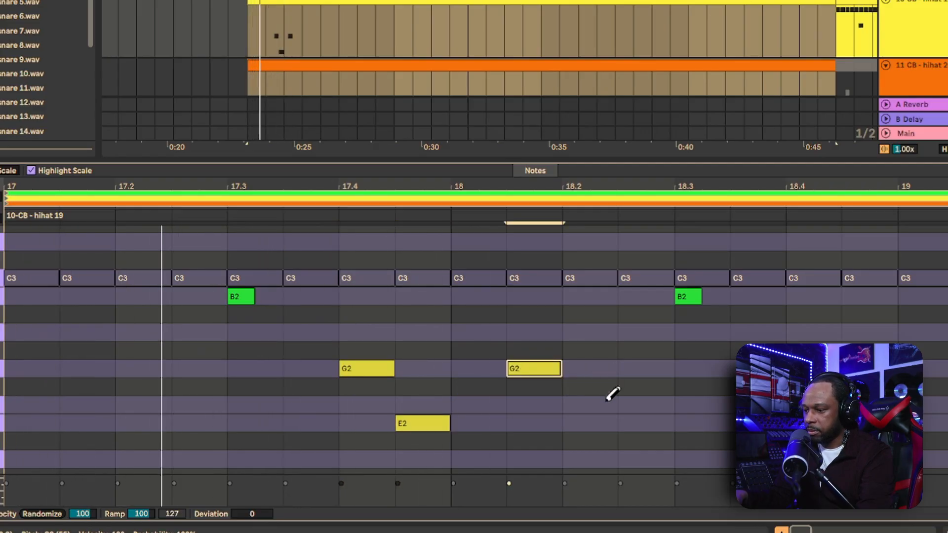
pyautogui.click(609, 458)
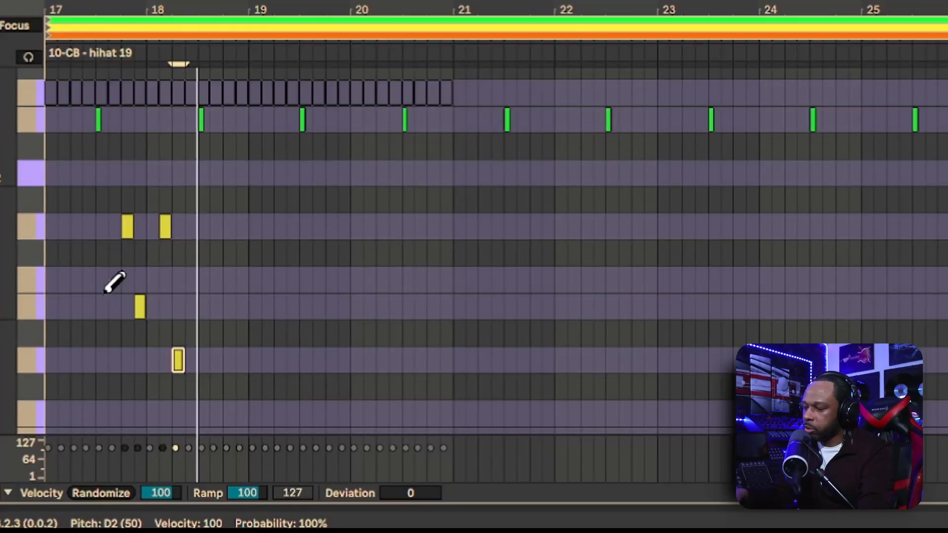
# Duplicate the four-note hihat groove from bars 17 and 18 into the following two bars and play it
pyautogui.moveTo(251, 205); pyautogui.dragTo(9, 428)
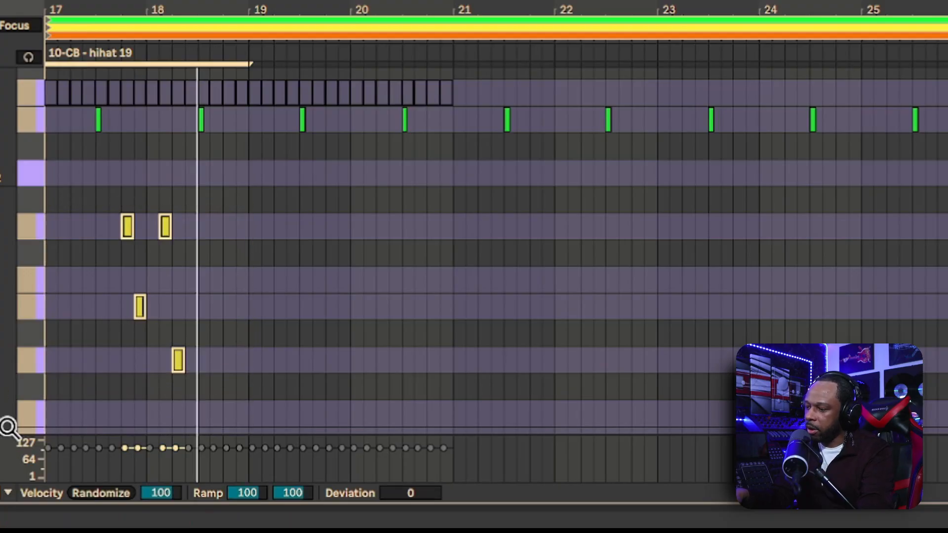
pyautogui.hotkey('ctrl', 'd')
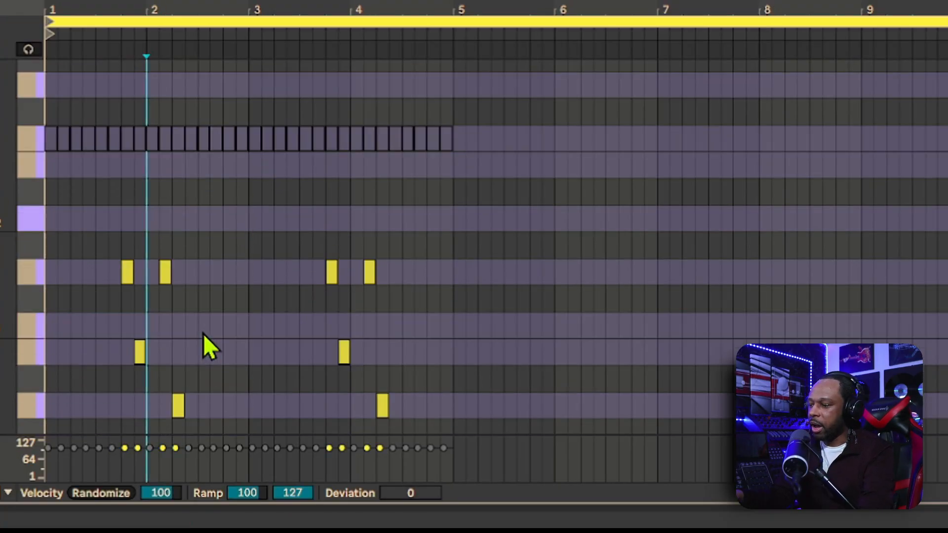
pyautogui.press('space')
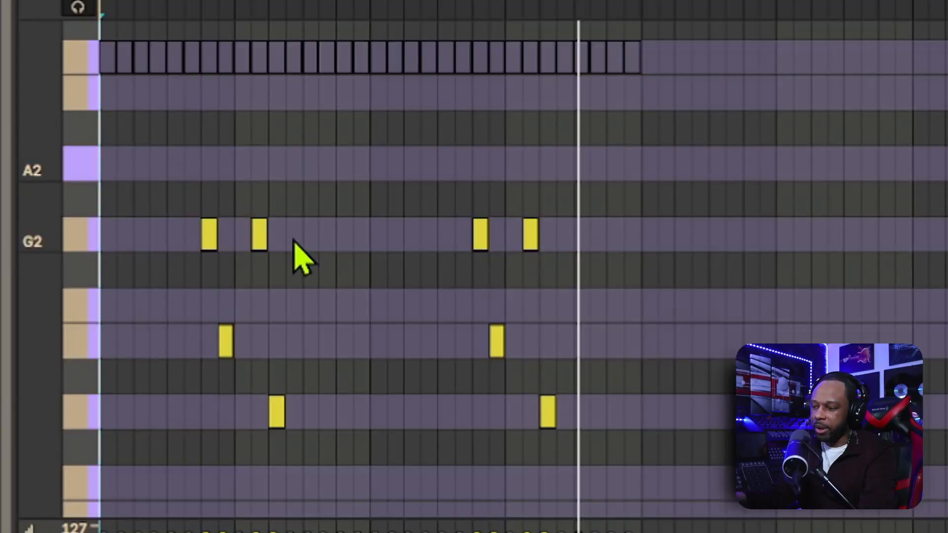
# Highlight the empty spaces after each four-note groove phrase to examine where more notes could fit
pyautogui.click(319, 198)
pyautogui.moveTo(320, 198)
pyautogui.mouseDown()
pyautogui.moveTo(413, 387)
pyautogui.moveTo(434, 458)
pyautogui.mouseUp()
pyautogui.click(371, 291)
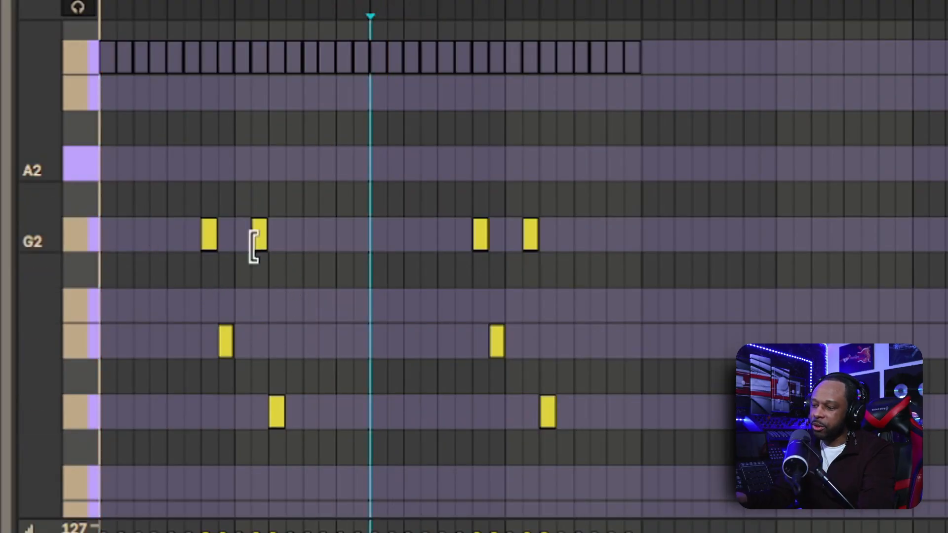
pyautogui.moveTo(303, 202); pyautogui.dragTo(413, 484)
pyautogui.moveTo(563, 201); pyautogui.dragTo(677, 476)
pyautogui.click(336, 325)
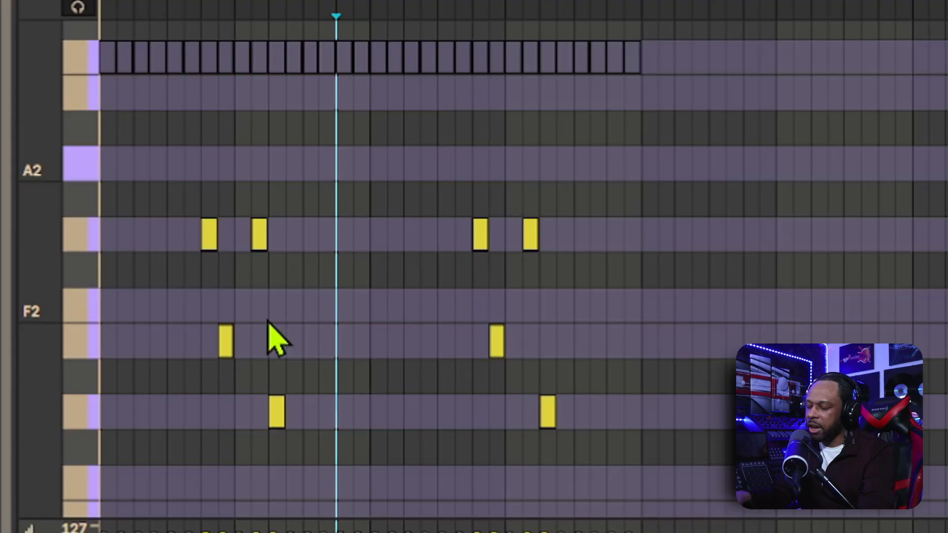
# Draw a G2 note at 2.4.3, a D2 note at 3.1.3 and two consecutive D2 notes filling the last beat of bar 4
pyautogui.press('b')
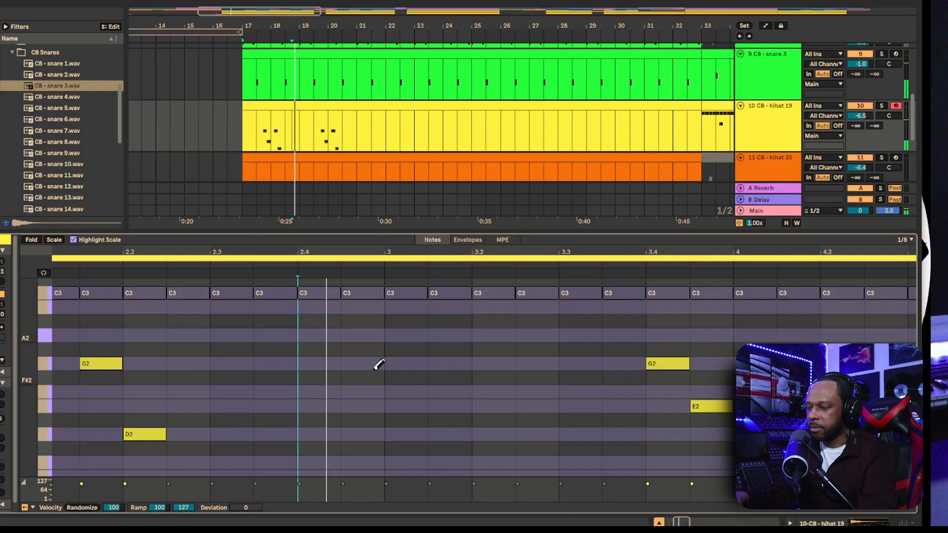
pyautogui.click(914, 234)
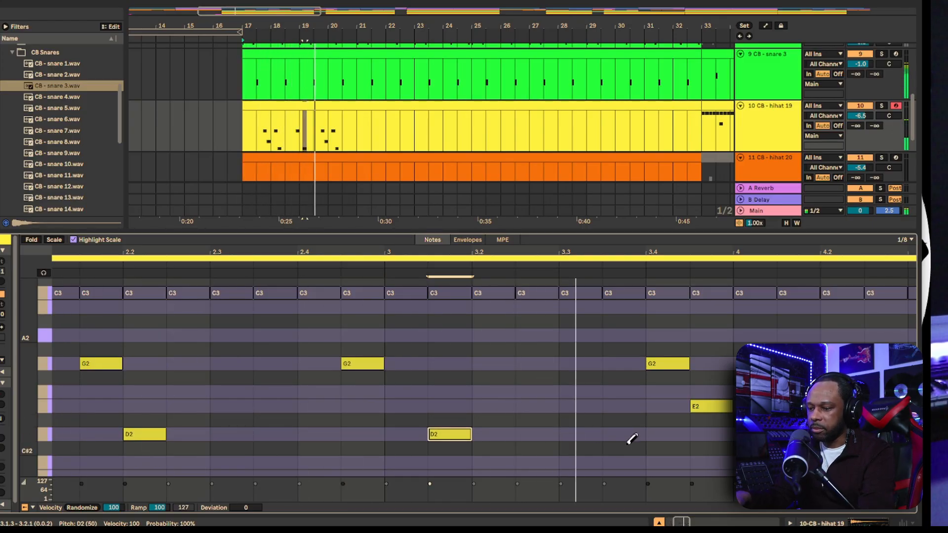
pyautogui.scroll(-10, 655, 461)
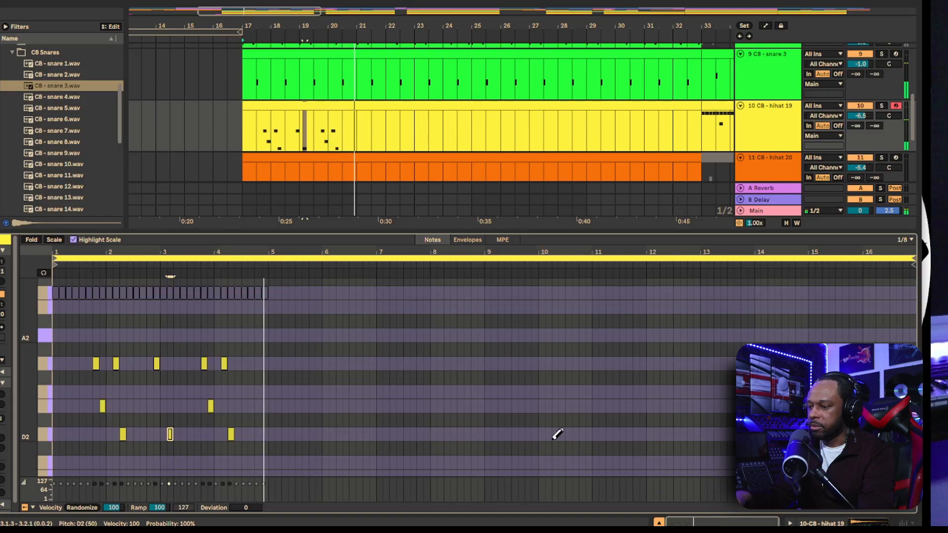
pyautogui.scroll(8, 249, 399)
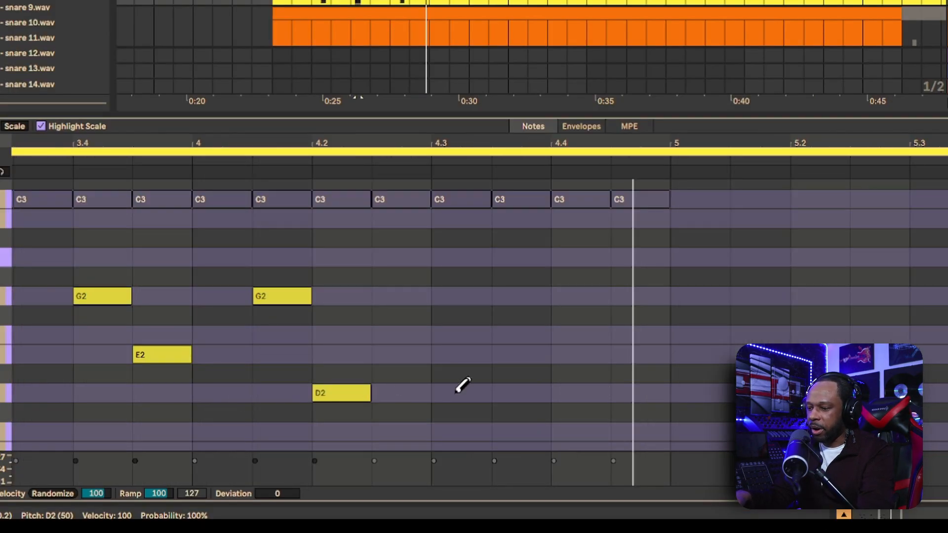
pyautogui.click(572, 394)
pyautogui.click(636, 395)
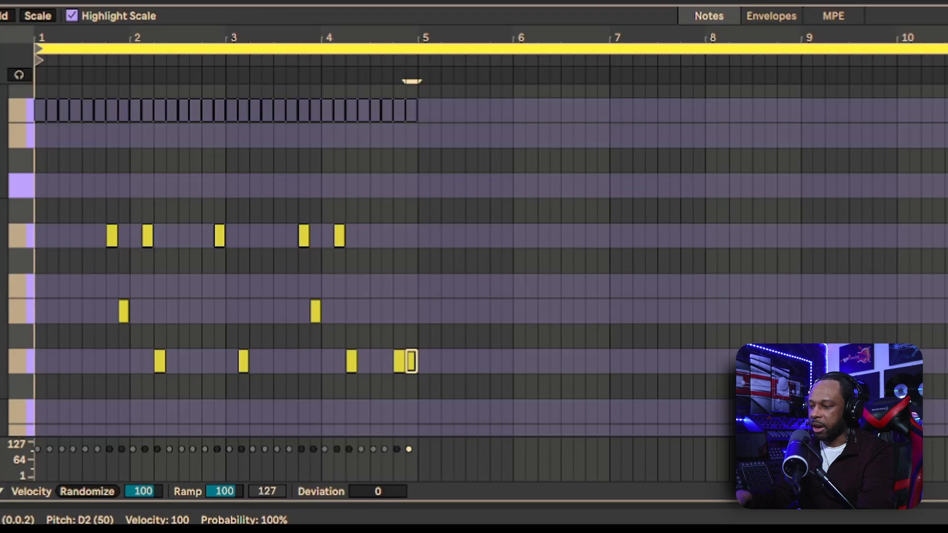
# Play back the hihat groove, and replace the D2 note at 3.1.3 with a D2 note at 3.2
pyautogui.press('space')
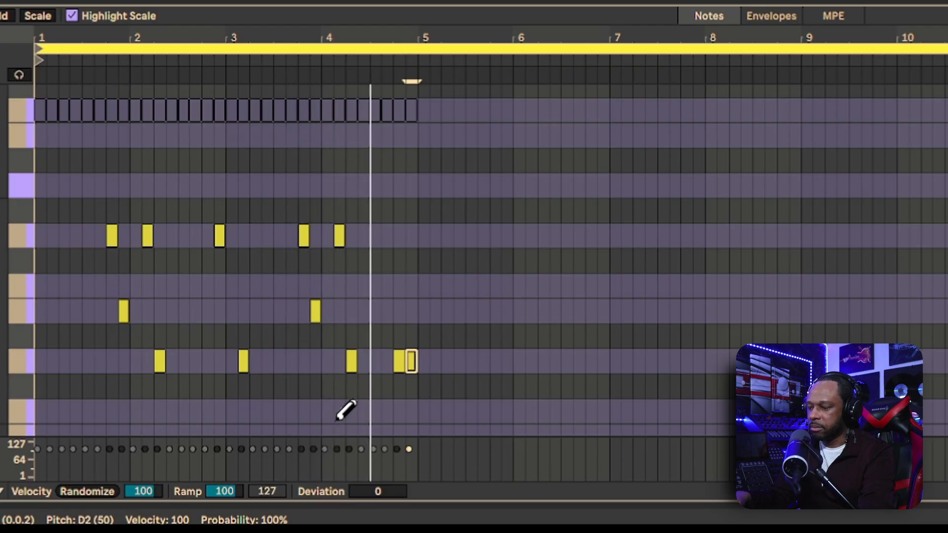
pyautogui.press('space')
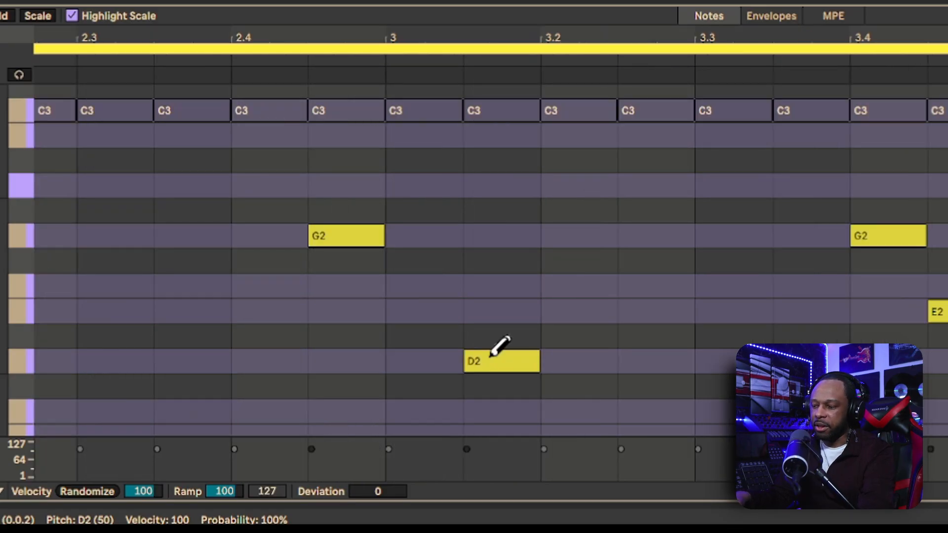
pyautogui.click(492, 355)
pyautogui.click(600, 357)
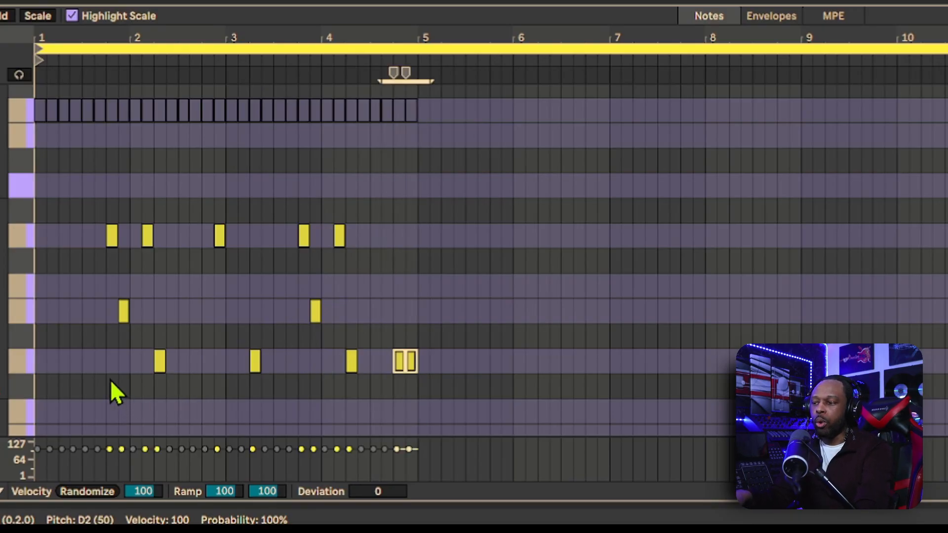
# Reactivate all the C3 notes in the hihat 19 clip and play them with the groove notes
pyautogui.scroll(5, 111, 381)
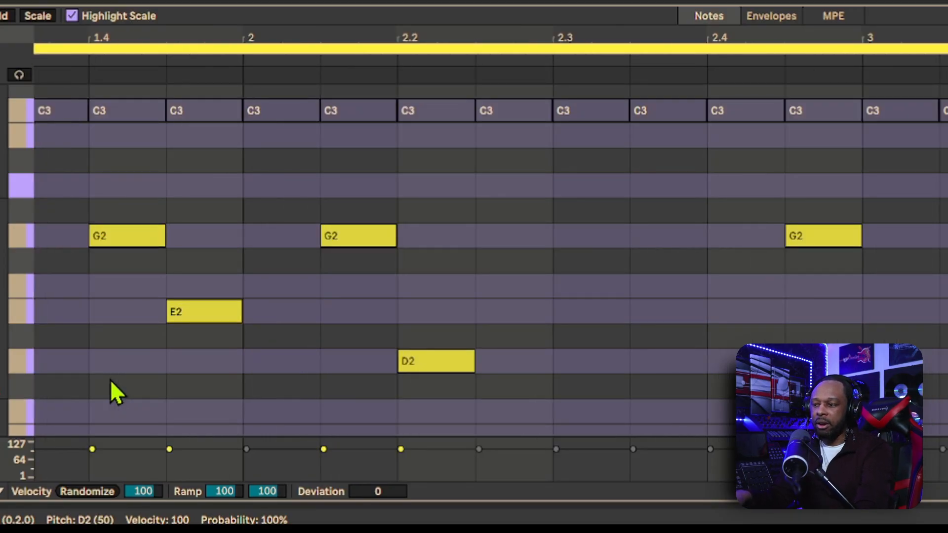
pyautogui.click(22, 110)
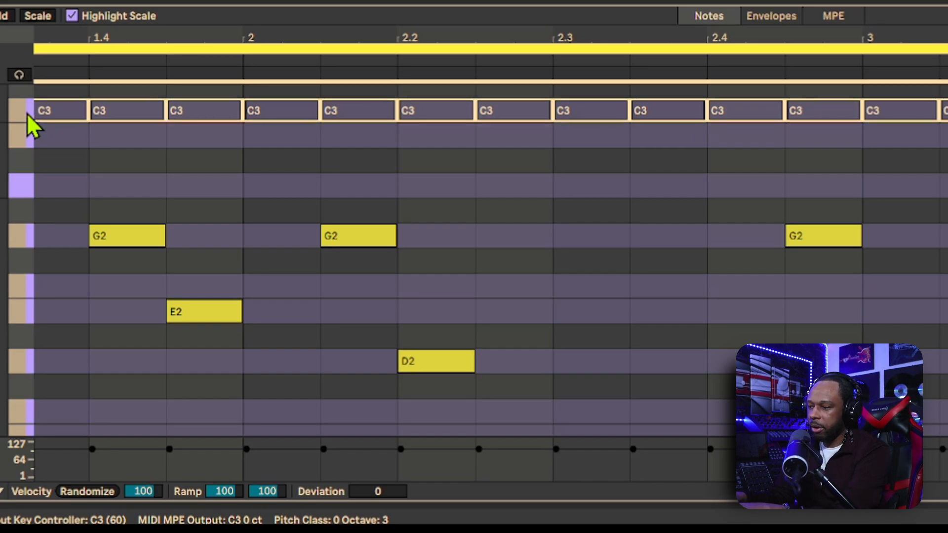
pyautogui.press('0')
pyautogui.scroll(-5, 222, 231)
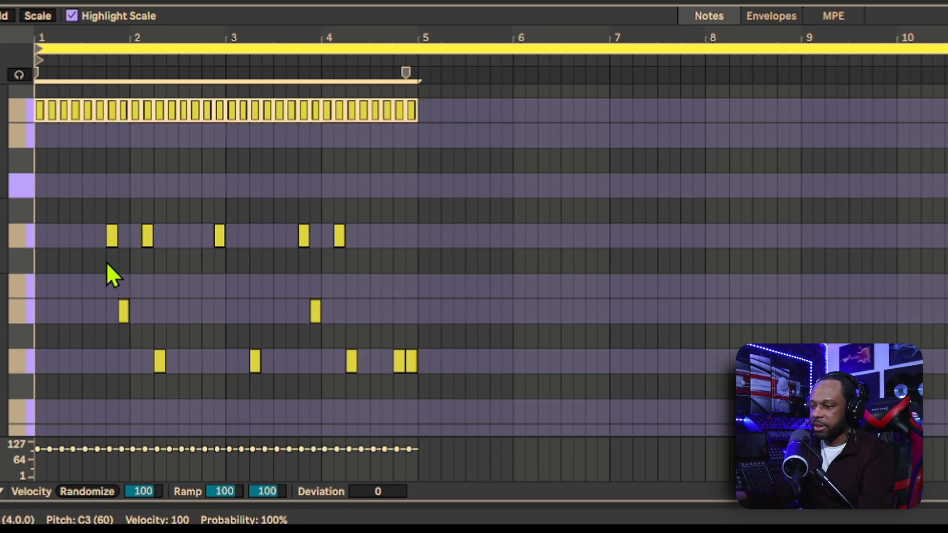
pyautogui.press('space')
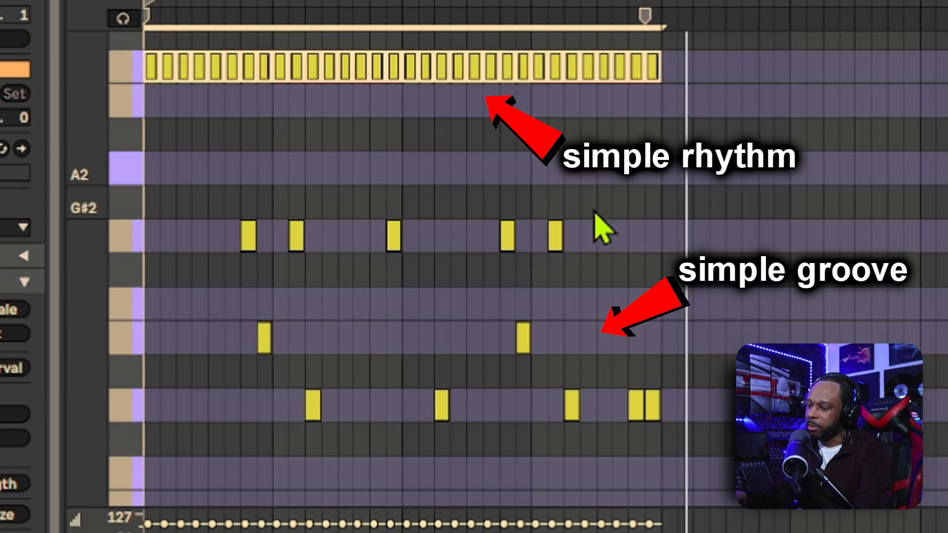
# Deactivate all the G2, E2 and D2 groove notes and play only the C3 rhythm
pyautogui.moveTo(670, 204); pyautogui.dragTo(221, 477)
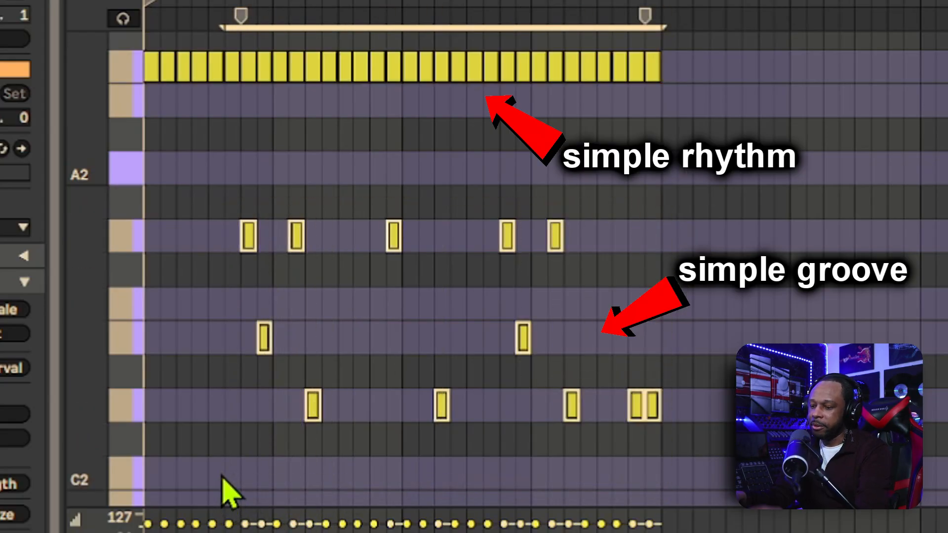
pyautogui.press('0')
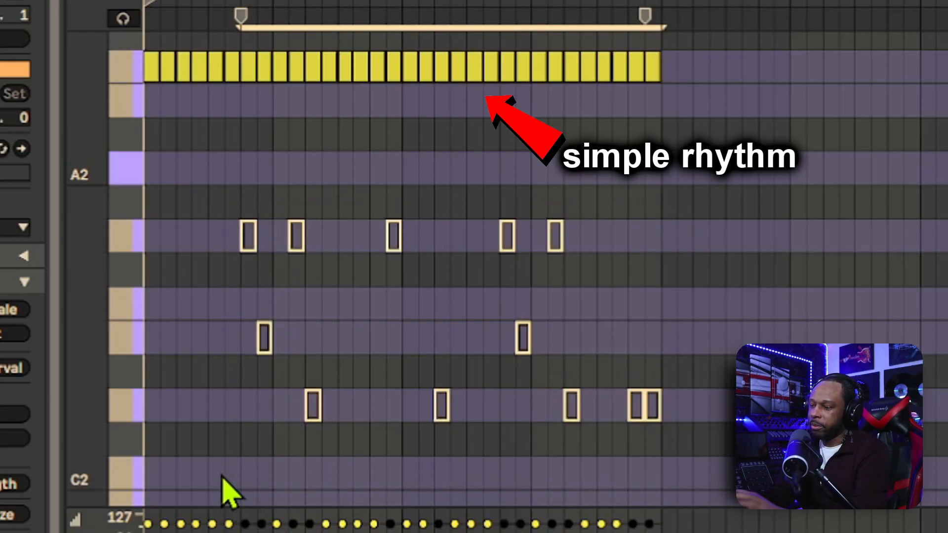
pyautogui.press('space')
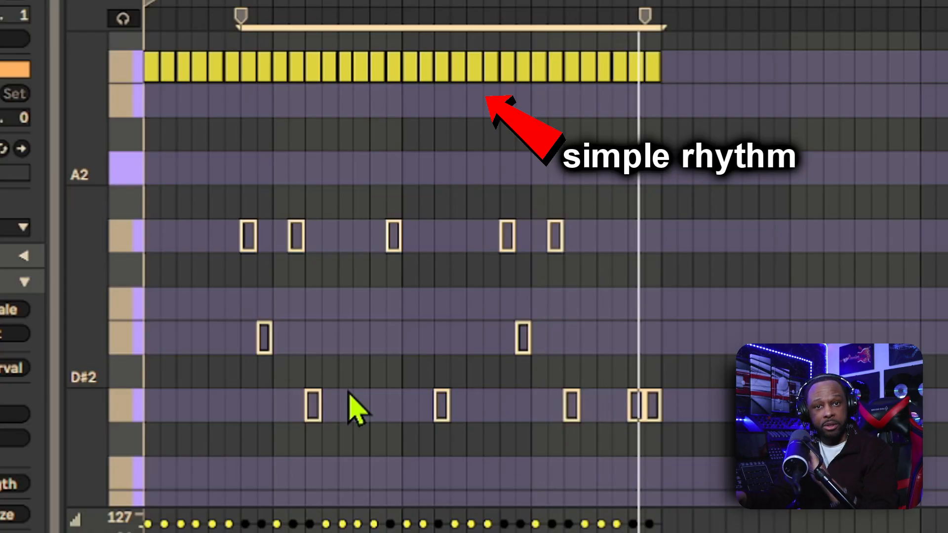
# Reactivate all the G2, E2 and D2 groove notes and play them together with the C3 rhythm
pyautogui.moveTo(258, 189); pyautogui.dragTo(677, 487)
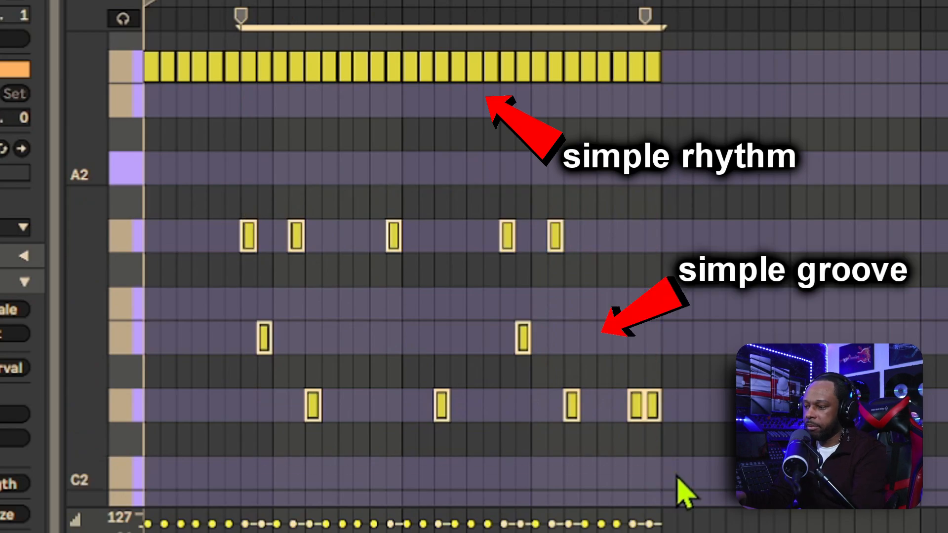
pyautogui.press('space')
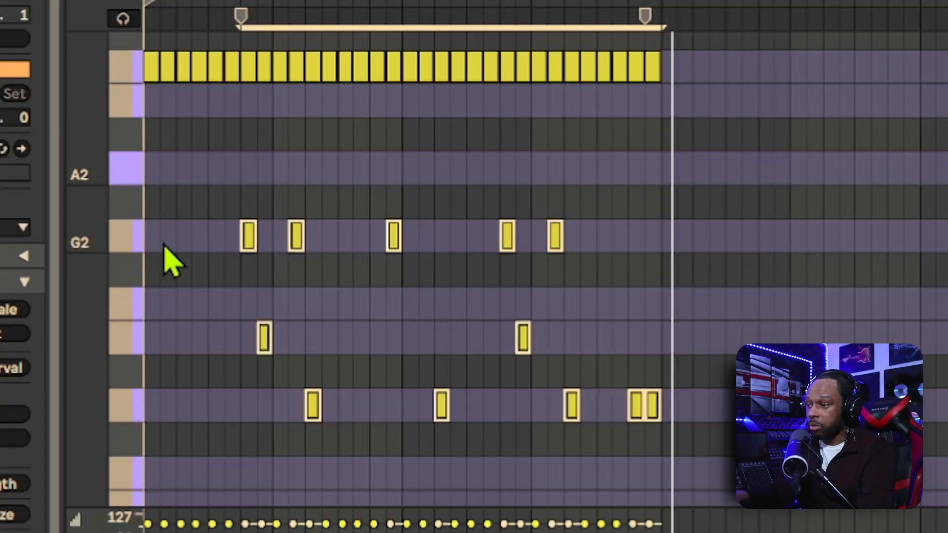
# Replace the C3 note at the start of bar 2 with two consecutive 1/16 C3 notes and play the clip
pyautogui.press('+')
pyautogui.press('+')
pyautogui.press('+')
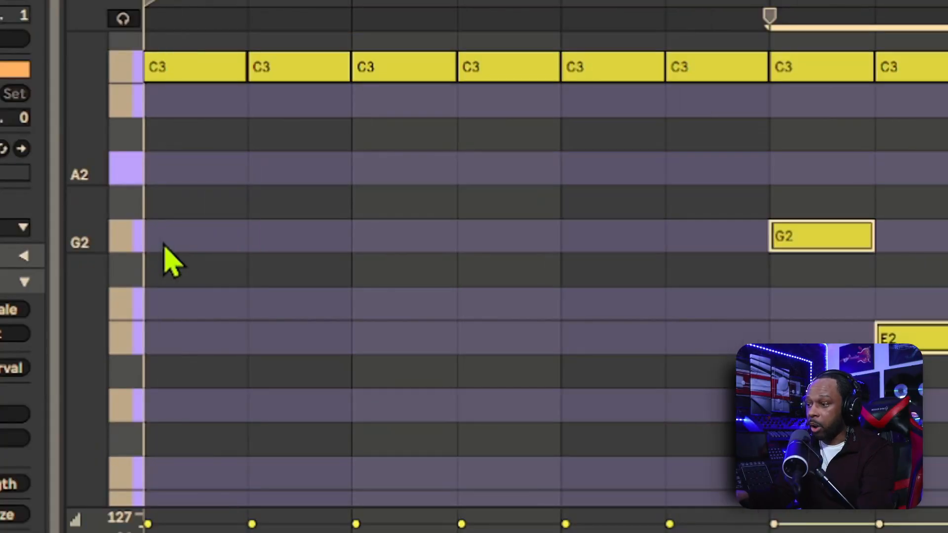
pyautogui.scroll(2, 181, 242)
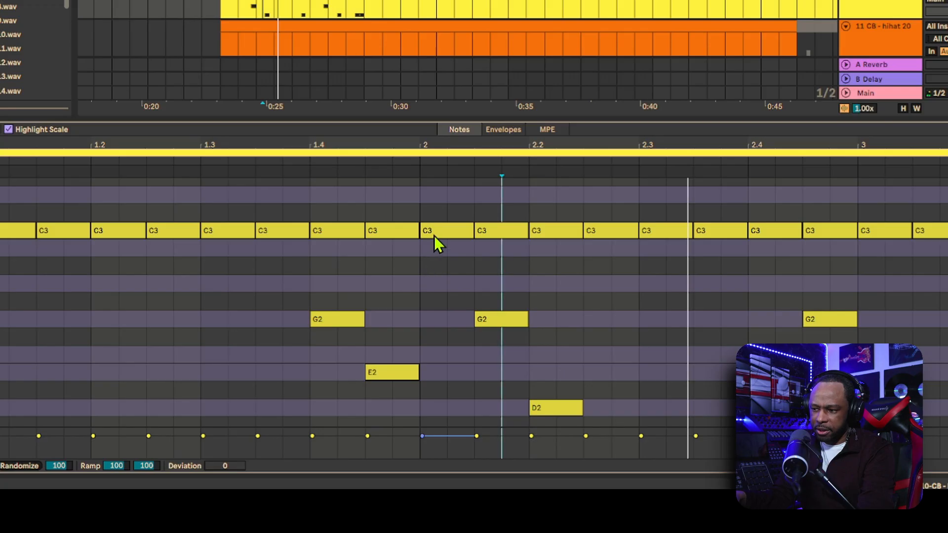
pyautogui.click(434, 236)
pyautogui.moveTo(392, 186); pyautogui.dragTo(440, 439)
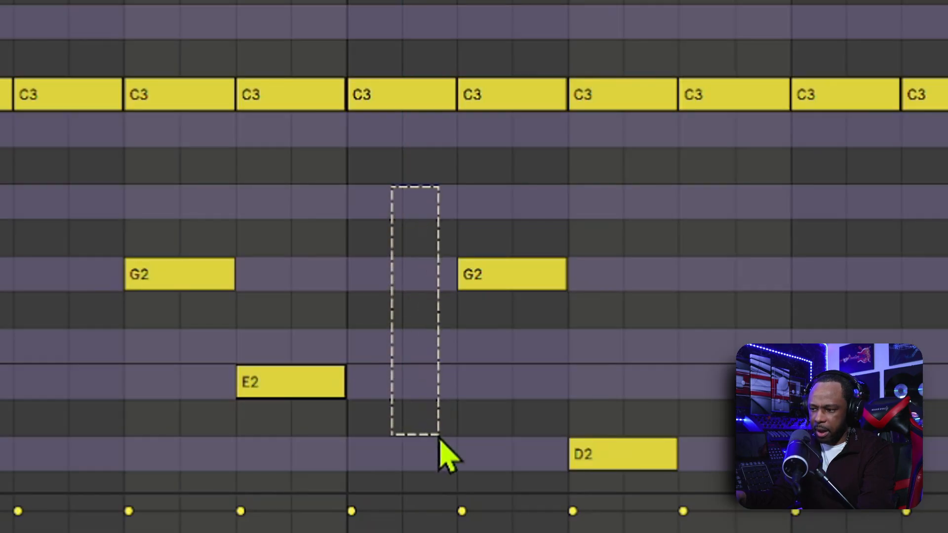
pyautogui.doubleClick(383, 92)
pyautogui.press('b')
pyautogui.moveTo(379, 91); pyautogui.dragTo(434, 91)
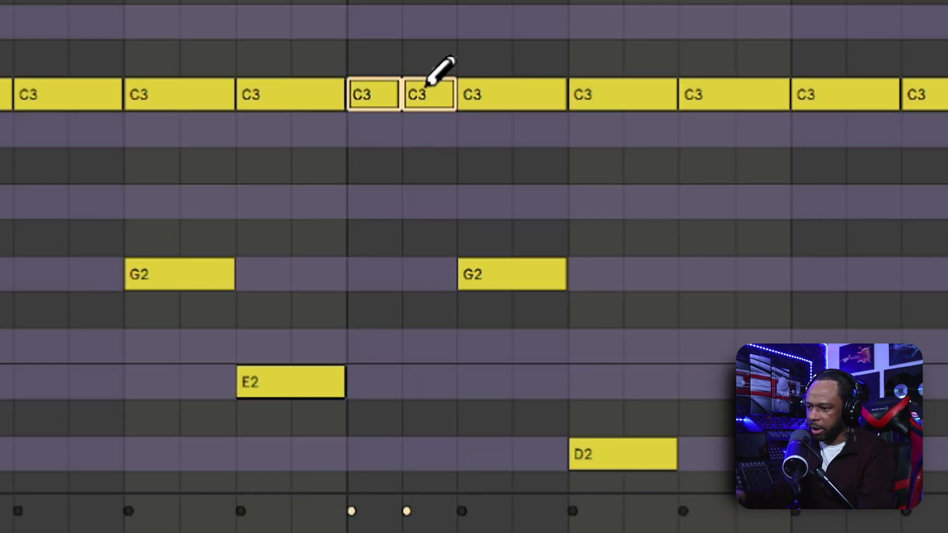
pyautogui.press('space')
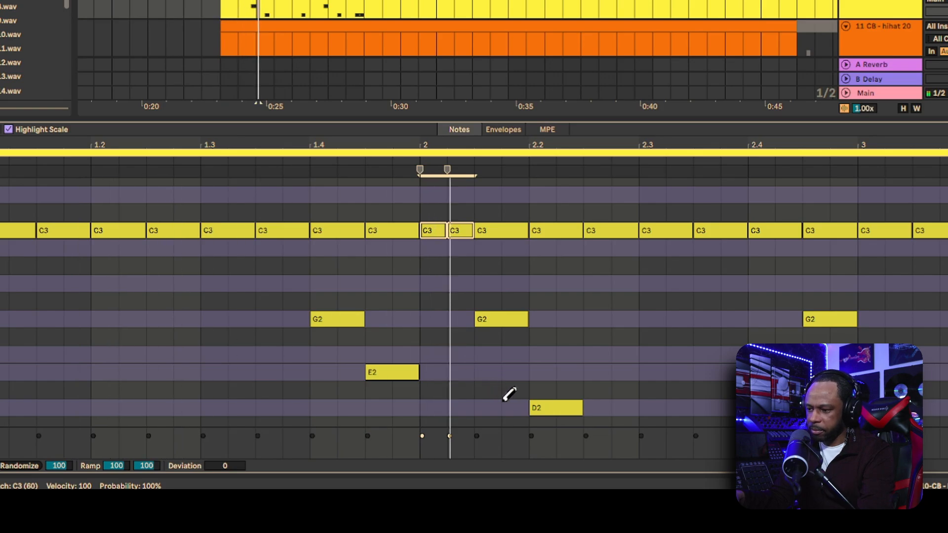
# Replace the C3 note at 4.2.3 with two consecutive 1/16 C3 notes and play back the pattern
pyautogui.scroll(-10, 56, 282)
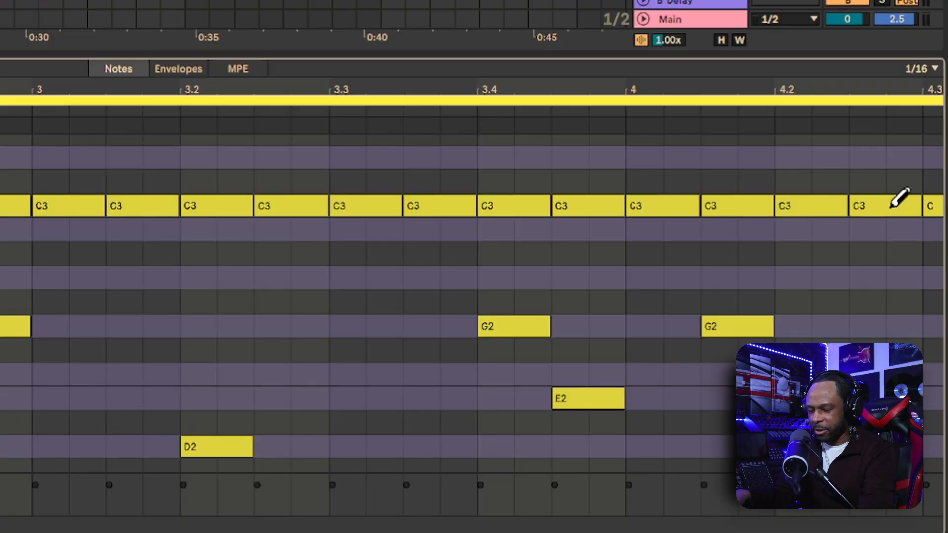
pyautogui.click(891, 207)
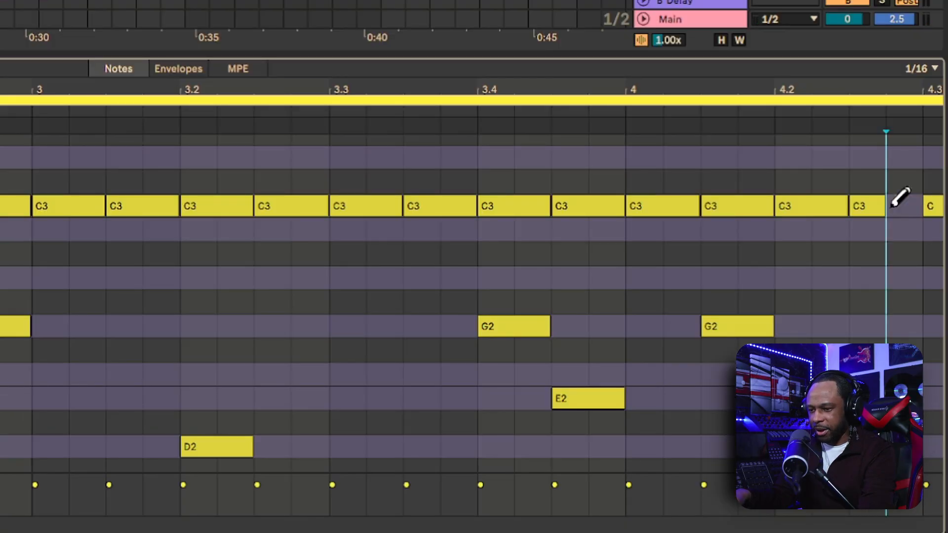
pyautogui.click(902, 206)
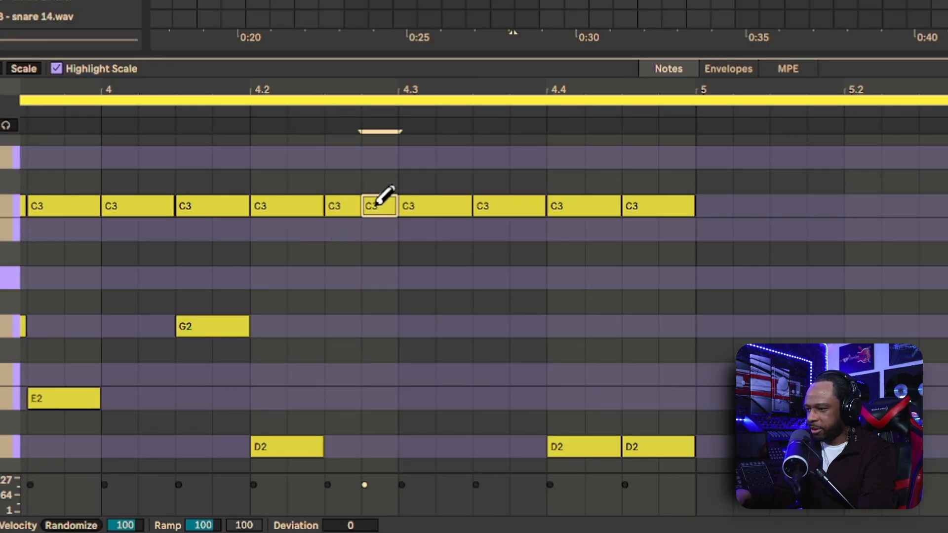
pyautogui.press('-')
pyautogui.press('space')
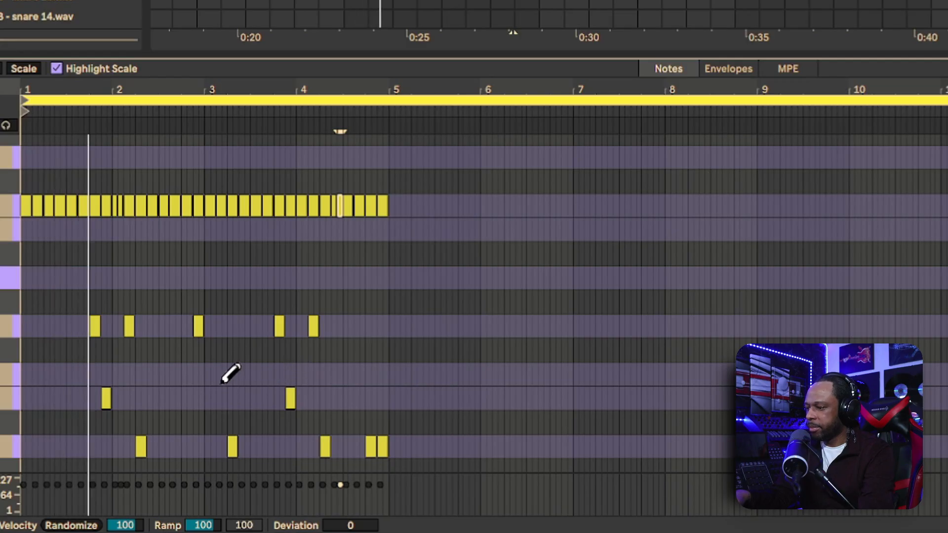
pyautogui.scroll(5, 104, 257)
pyautogui.scroll(-5, 546, 292)
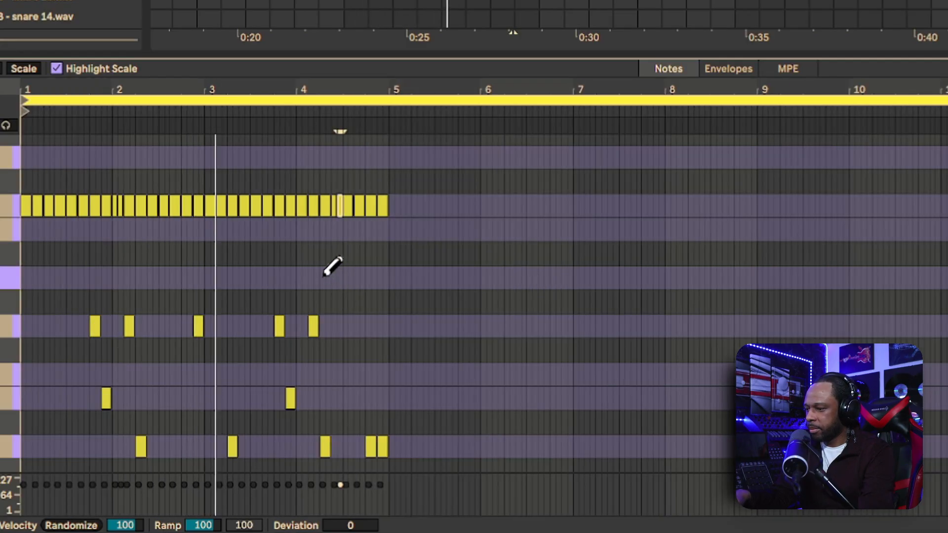
# Select all the C3 notes and randomize their velocities with an amount of 45
pyautogui.press('+')
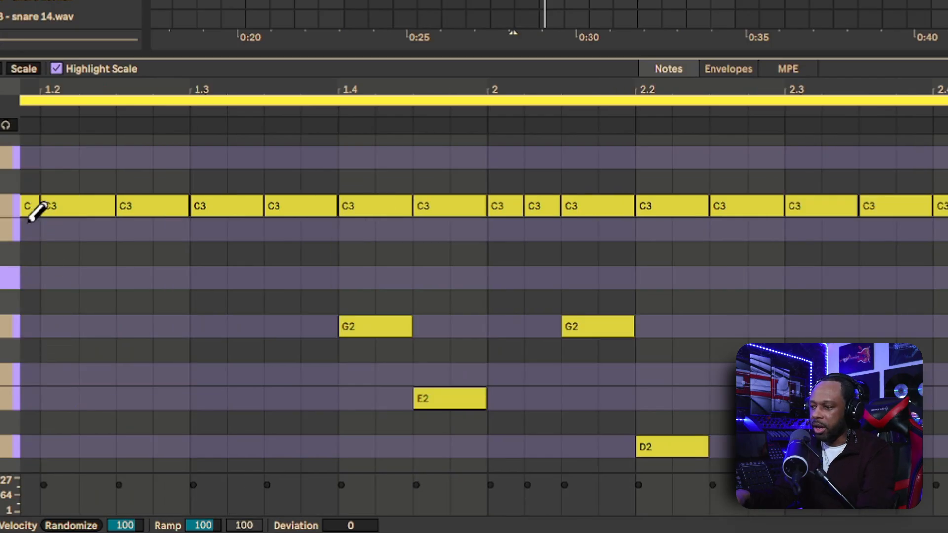
pyautogui.click(12, 210)
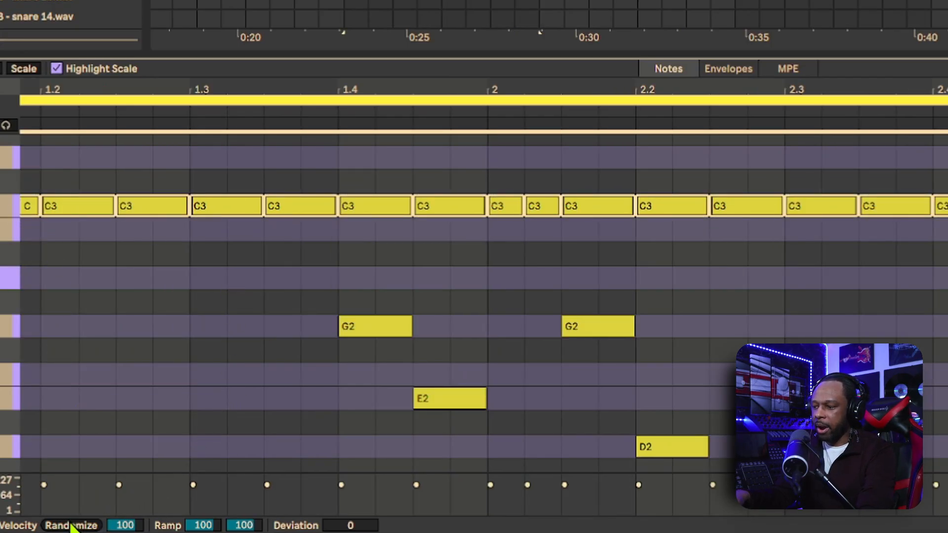
pyautogui.moveTo(126, 527); pyautogui.dragTo(131, 532)
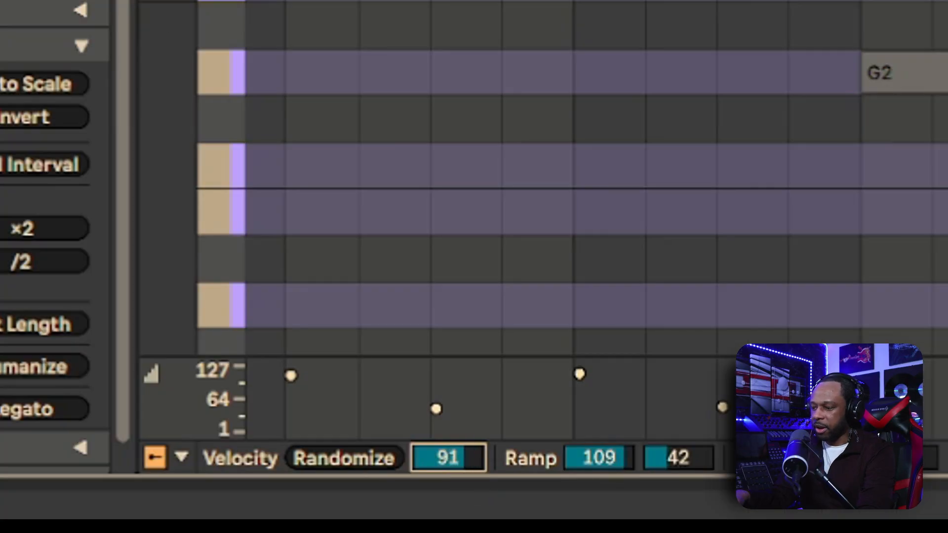
pyautogui.moveTo(448, 458); pyautogui.dragTo(448, 470)
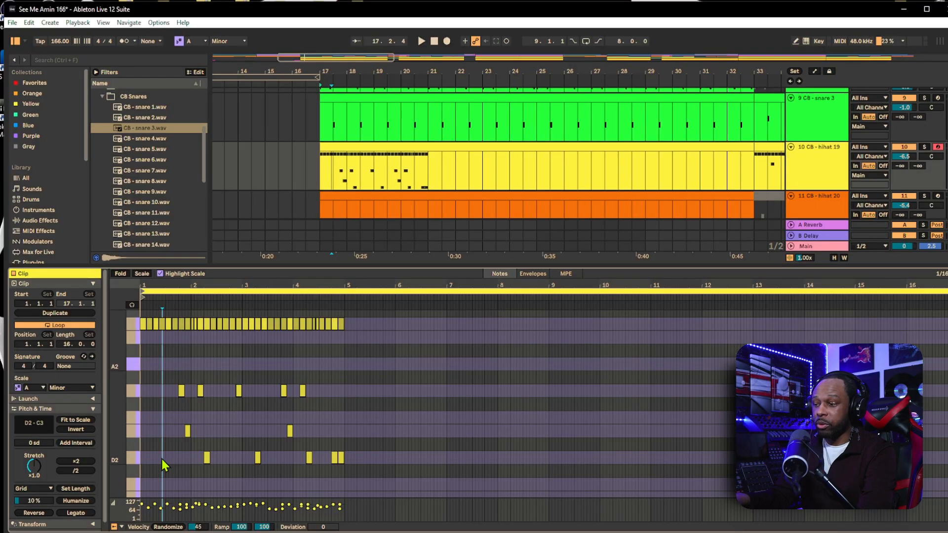
# Replace the G2 note at 2.4.3 with a roll of four 1/32 G2 notes ending at bar 3
pyautogui.scroll(5, 161, 459)
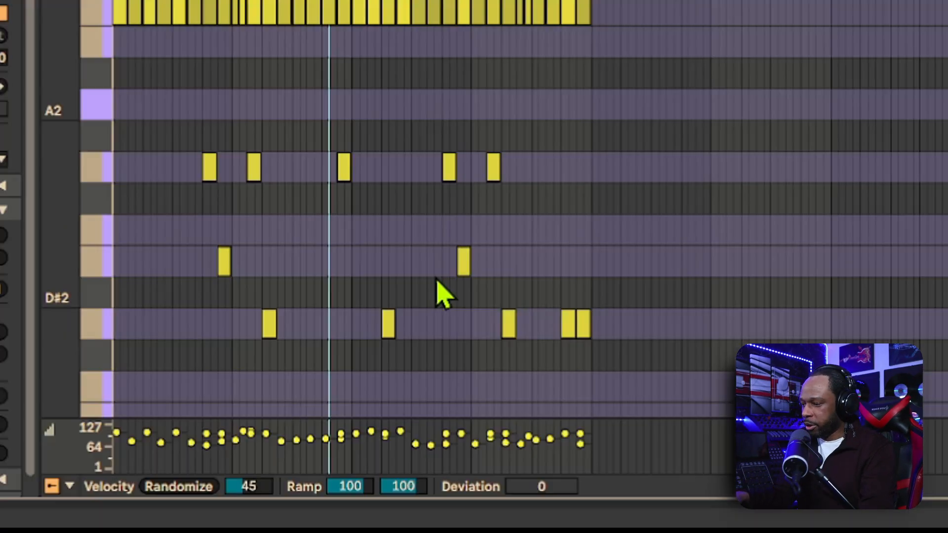
pyautogui.moveTo(228, 366); pyautogui.dragTo(251, 407)
pyautogui.moveTo(382, 237); pyautogui.dragTo(424, 384)
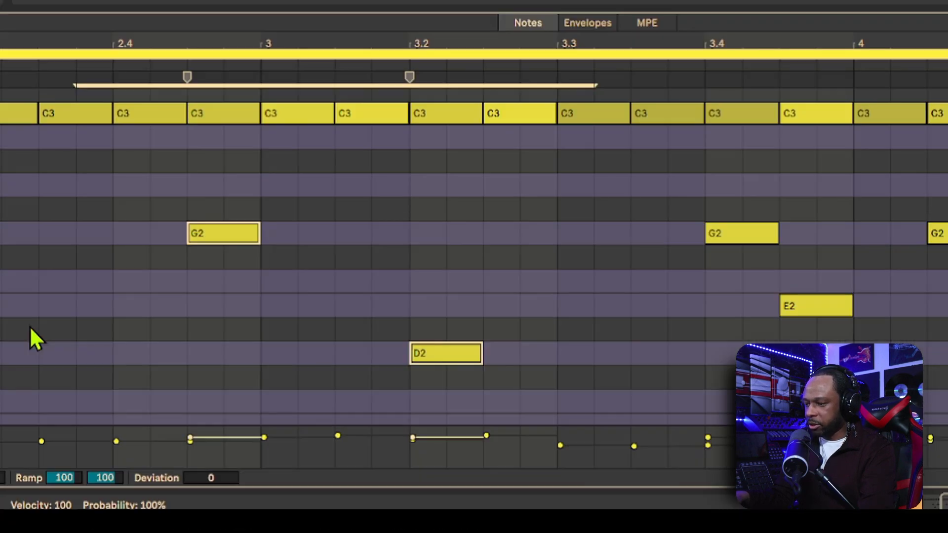
pyautogui.click(164, 326)
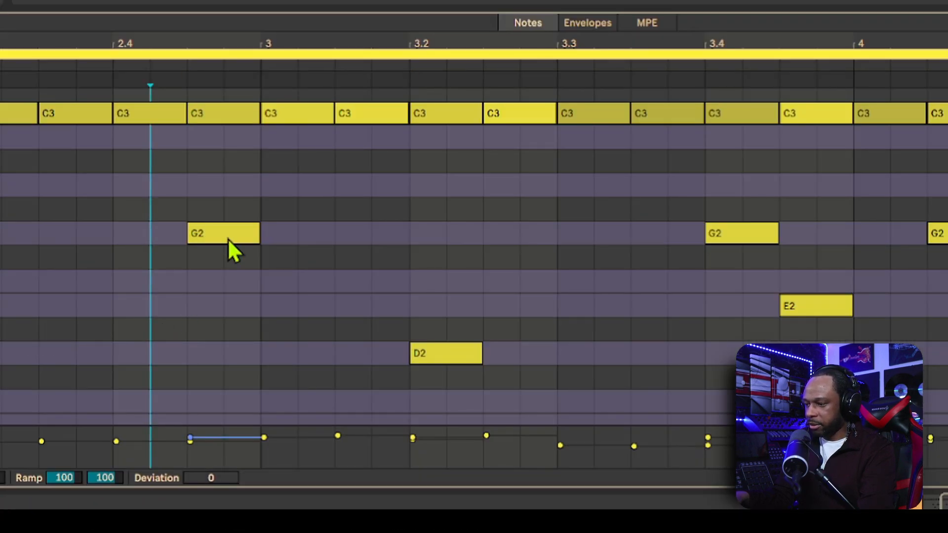
pyautogui.click(200, 233)
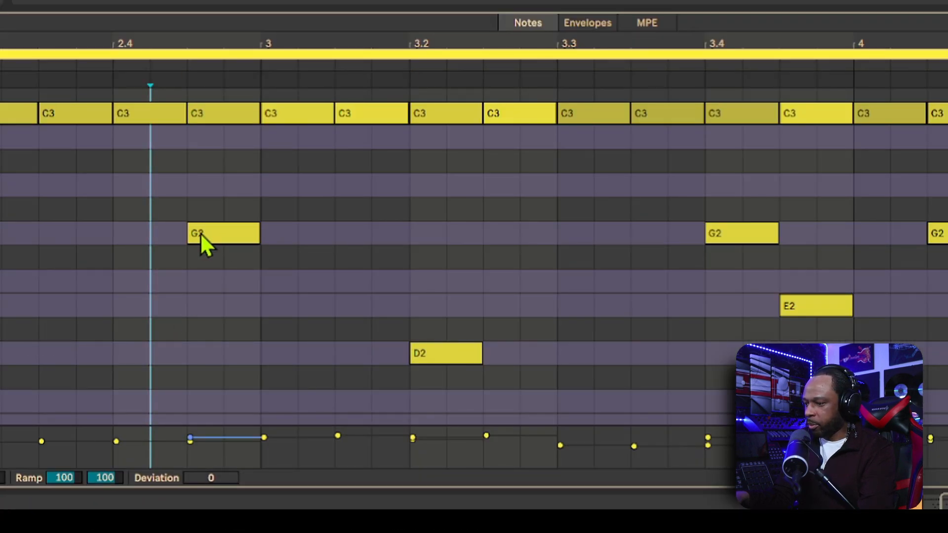
pyautogui.doubleClick(200, 233)
pyautogui.press('b')
pyautogui.moveTo(199, 231); pyautogui.dragTo(250, 234)
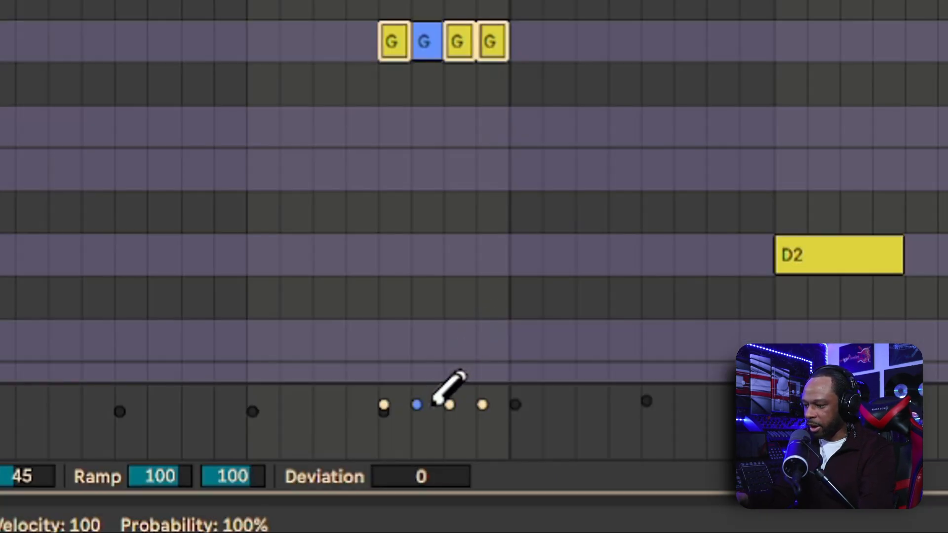
# Taper the velocities of the four-note G2 roll from 100 down to 26 and listen to the pattern
pyautogui.moveTo(217, 436)
pyautogui.mouseDown()
pyautogui.moveTo(214, 443)
pyautogui.moveTo(235, 449)
pyautogui.mouseUp()
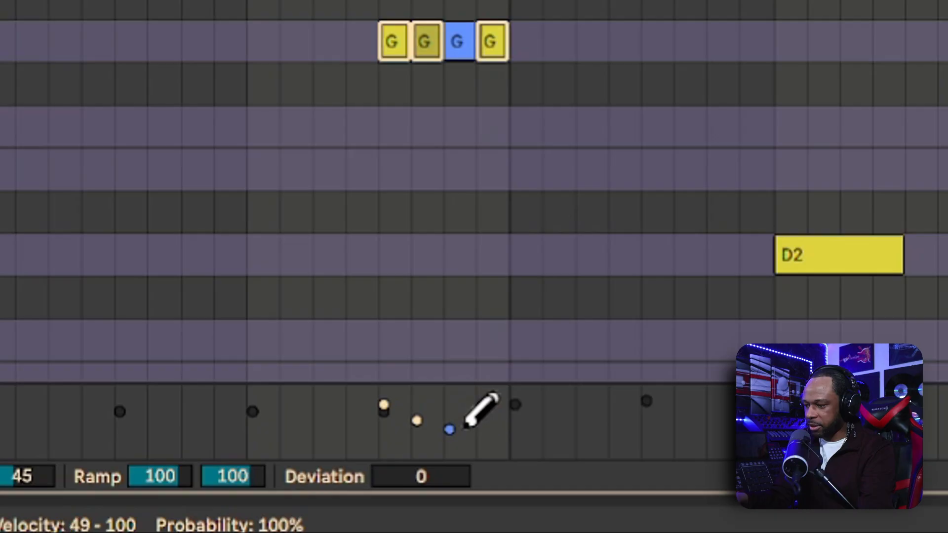
pyautogui.click(494, 437)
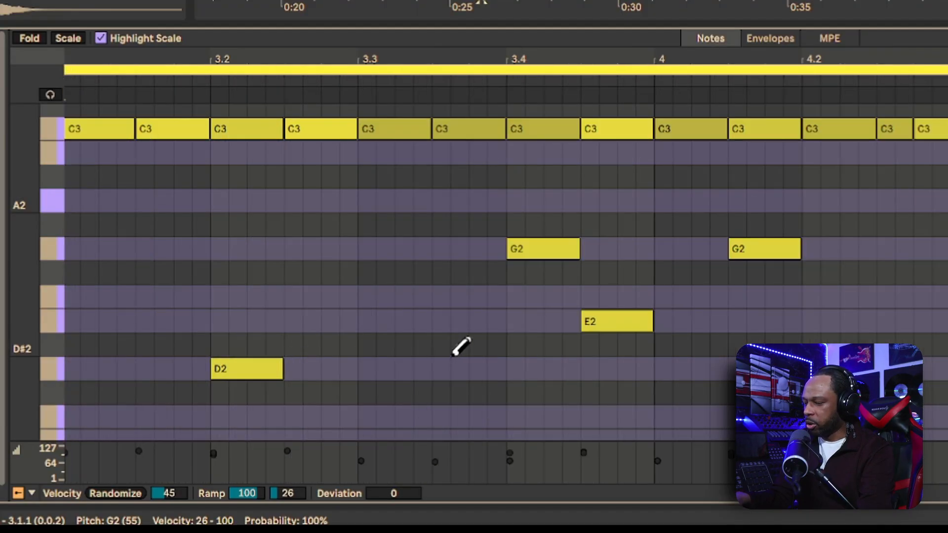
pyautogui.press('-')
pyautogui.press('-')
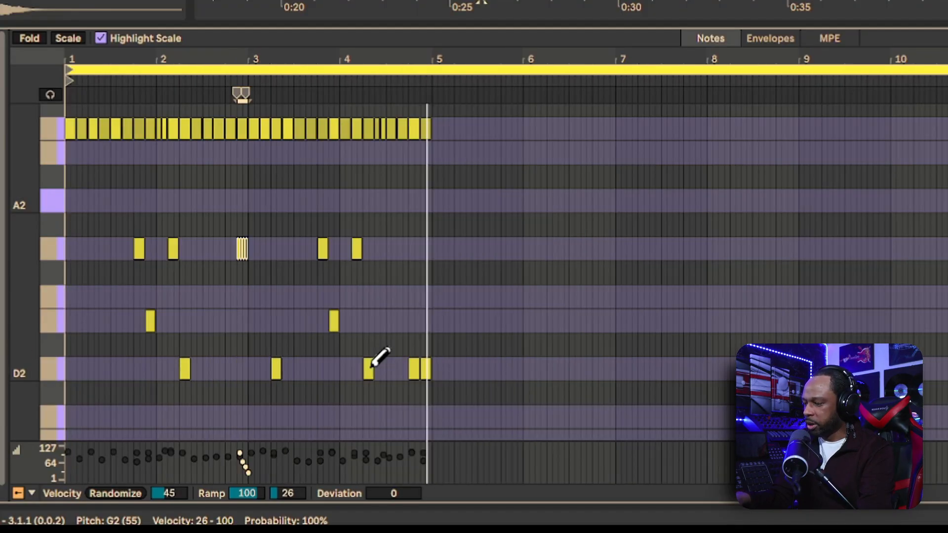
# Replace the D2 note at 3.2 with four consecutive 1/64 D2 notes ending at 3.2.2
pyautogui.press('+')
pyautogui.press('+')
pyautogui.press('+')
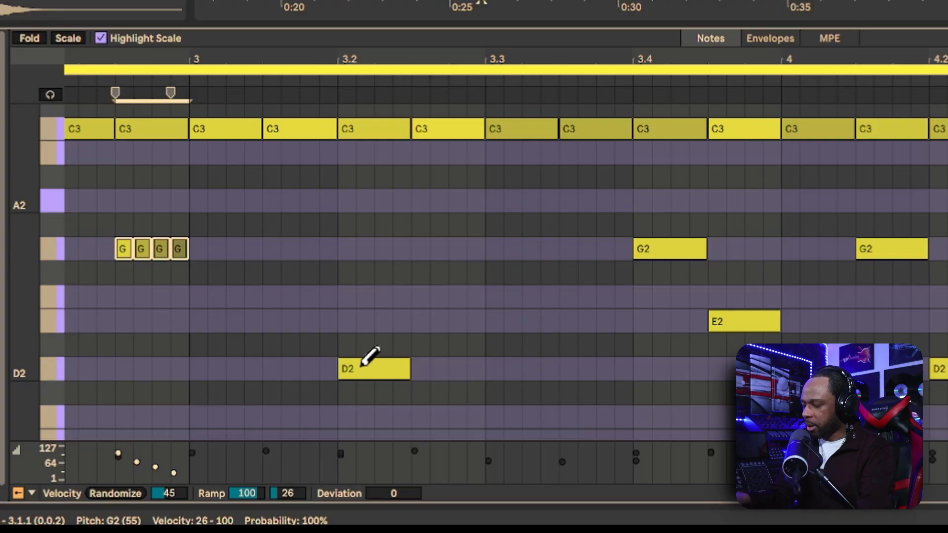
pyautogui.scroll(5, 370, 355)
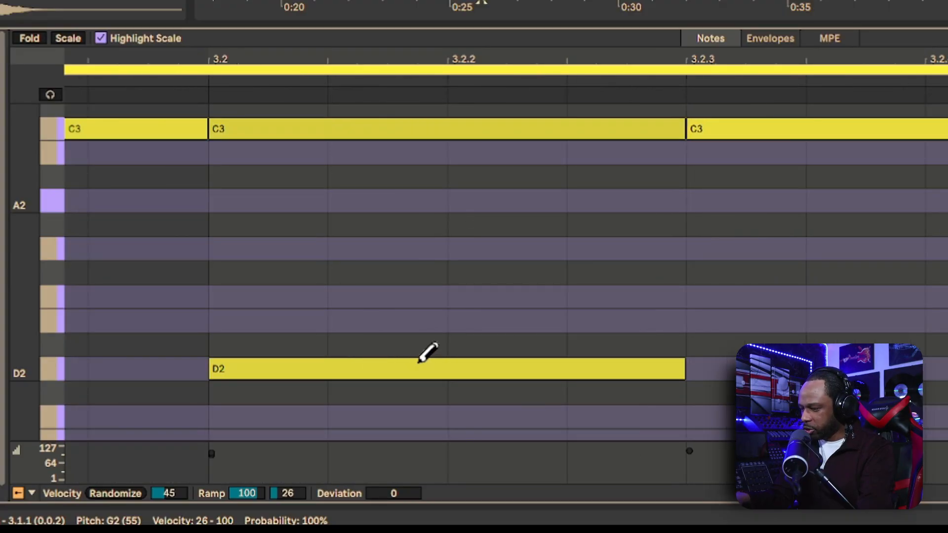
pyautogui.hotkey('ctrl', 'z')
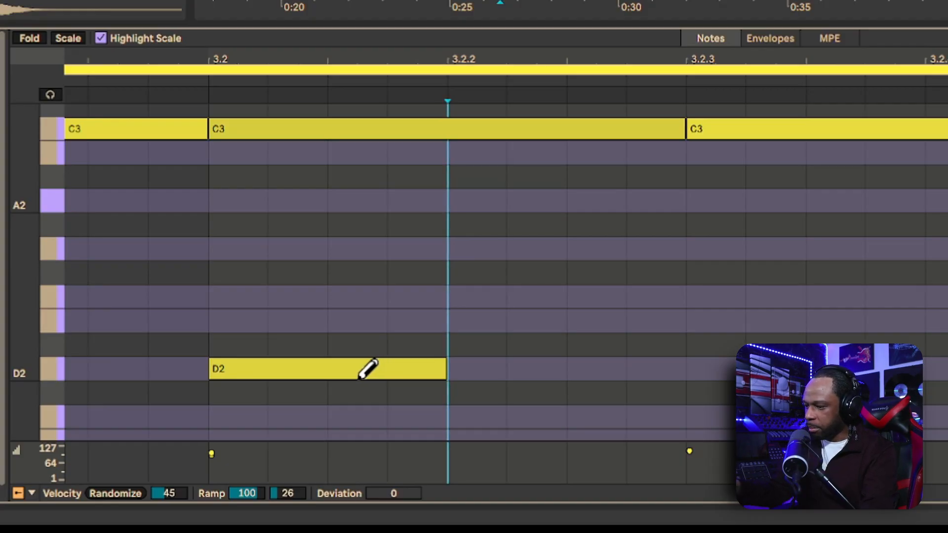
pyautogui.click(243, 365)
pyautogui.moveTo(243, 365); pyautogui.dragTo(400, 364)
pyautogui.scroll(-4, 417, 362)
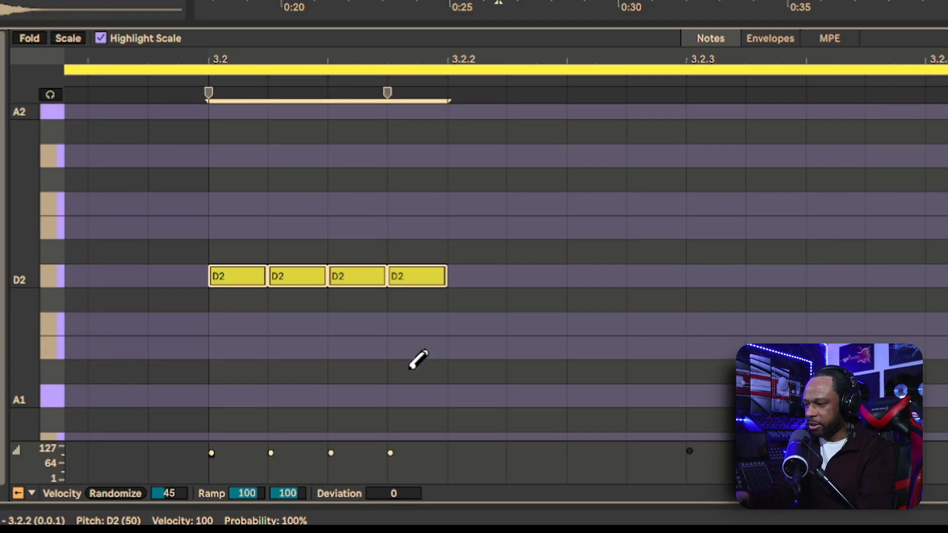
# Taper the velocities of the four-note D2 roll from 100 down to 26 and play back the whole pattern
pyautogui.moveTo(286, 452); pyautogui.dragTo(331, 461)
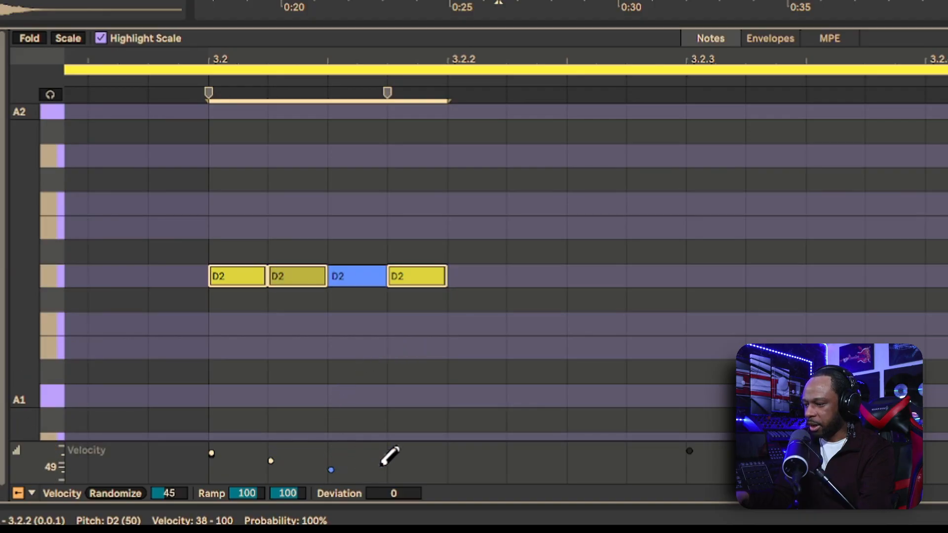
pyautogui.moveTo(384, 464); pyautogui.dragTo(401, 470)
pyautogui.scroll(-5, 436, 363)
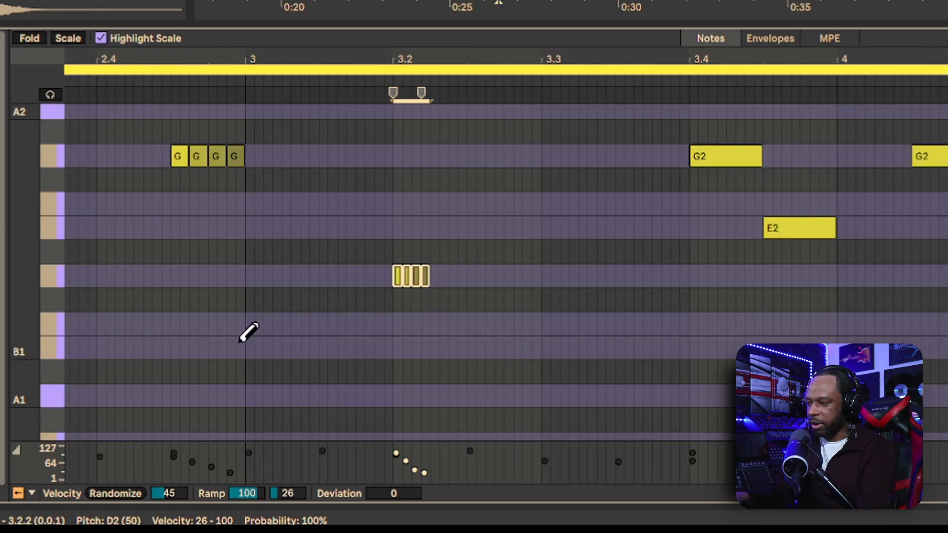
pyautogui.scroll(-5, 249, 332)
pyautogui.press('space')
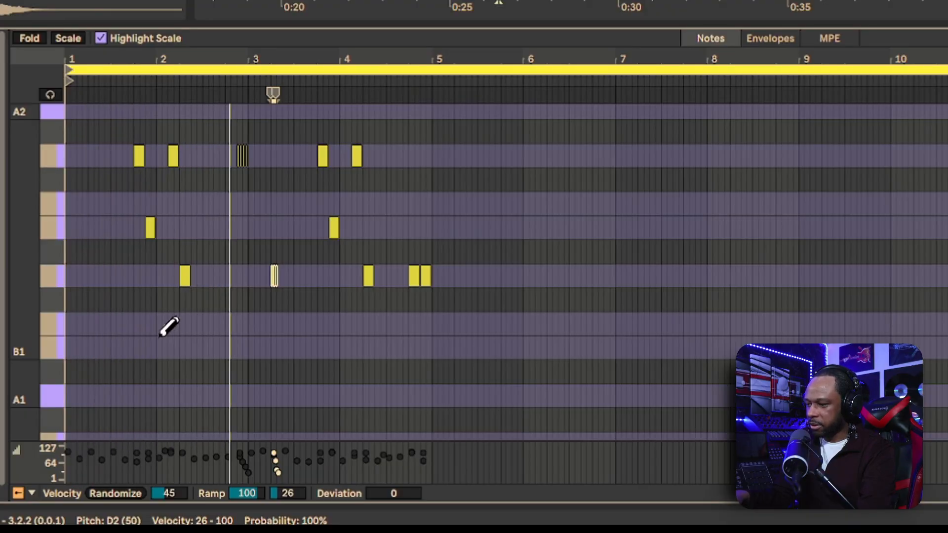
pyautogui.scroll(10, 163, 334)
pyautogui.scroll(-10, 217, 353)
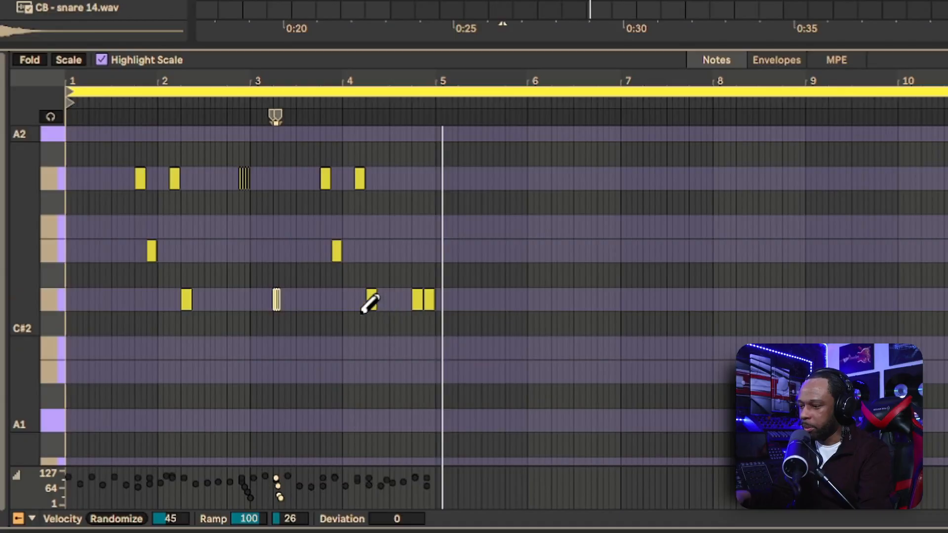
# Move the D2 note at 4.4 an eighth note earlier to 4.3.3
pyautogui.scroll(5, 351, 311)
pyautogui.press('b')
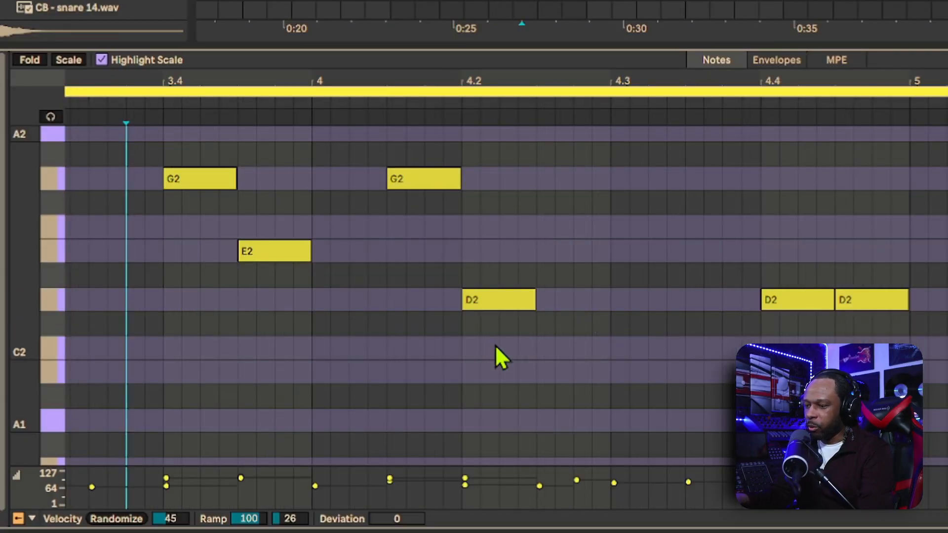
pyautogui.click(791, 300)
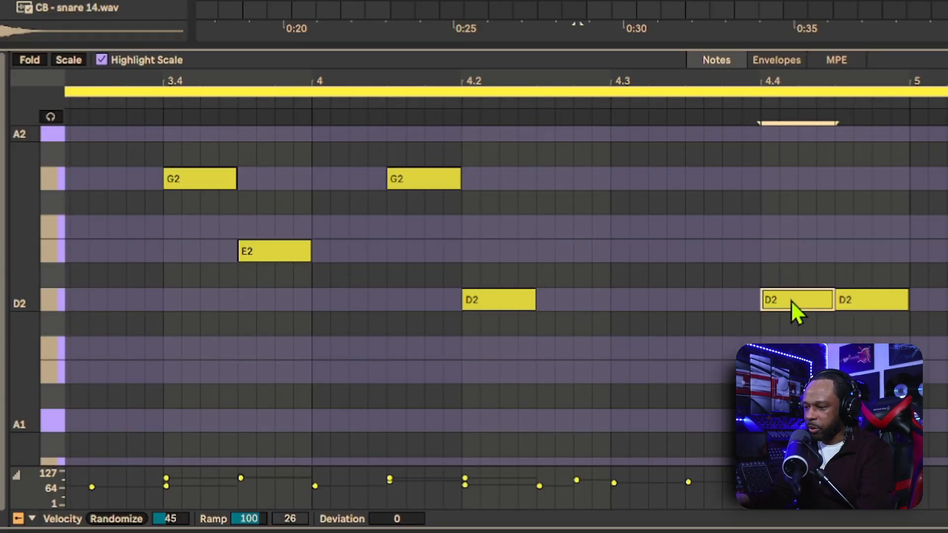
pyautogui.press('Left')
pyautogui.press('Left')
pyautogui.press('Left')
pyautogui.press('Left')
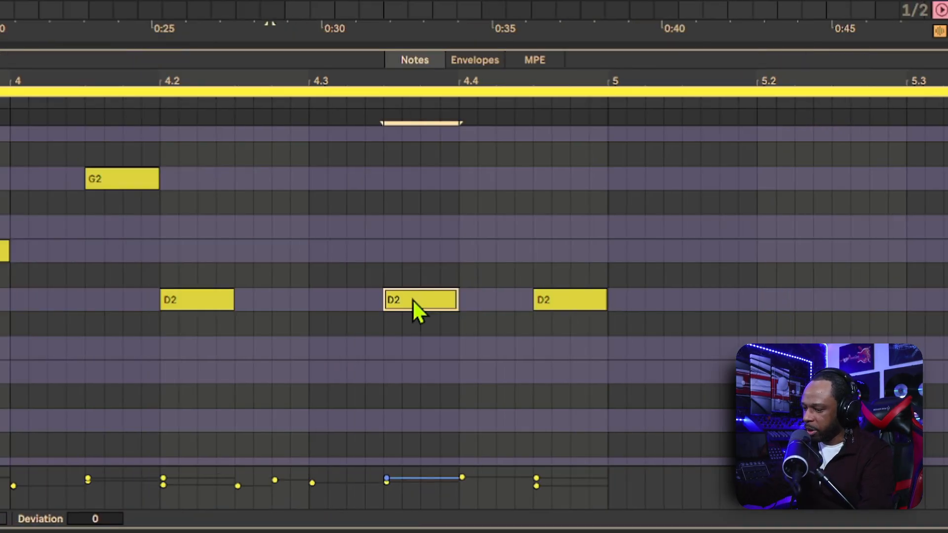
# Split the D2 note at 4.3.3 into four equal notes, taper their velocities downward and play back the groove
pyautogui.hotkey('ctrl', 'e')
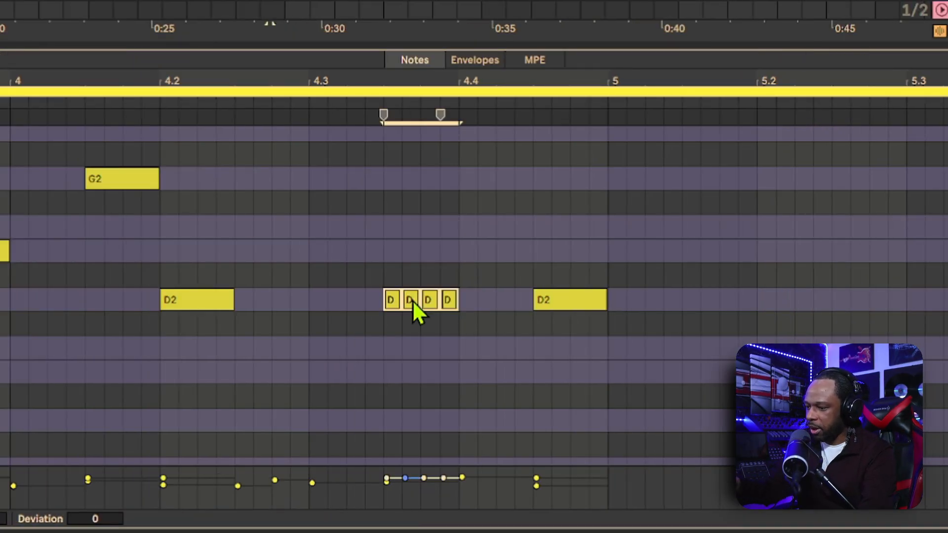
pyautogui.press('b')
pyautogui.moveTo(420, 483); pyautogui.dragTo(448, 496)
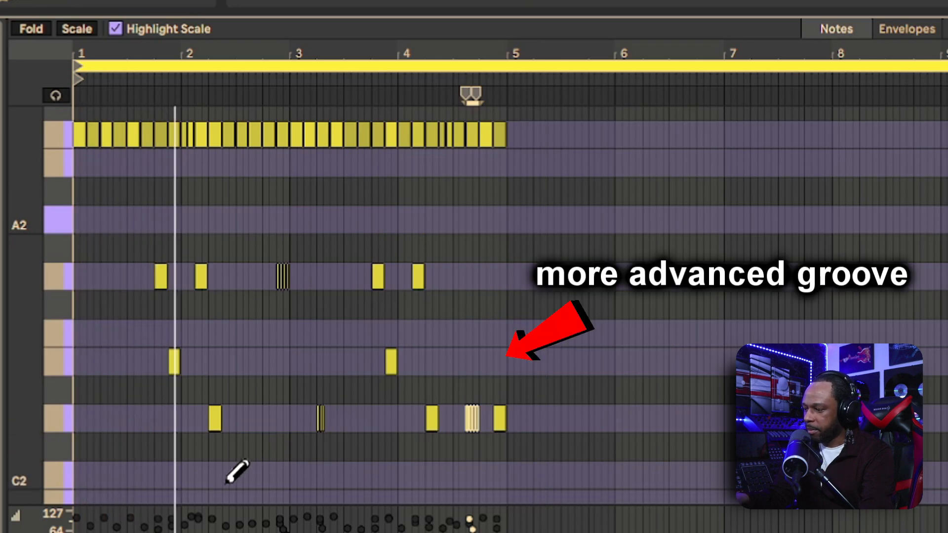
pyautogui.press('b')
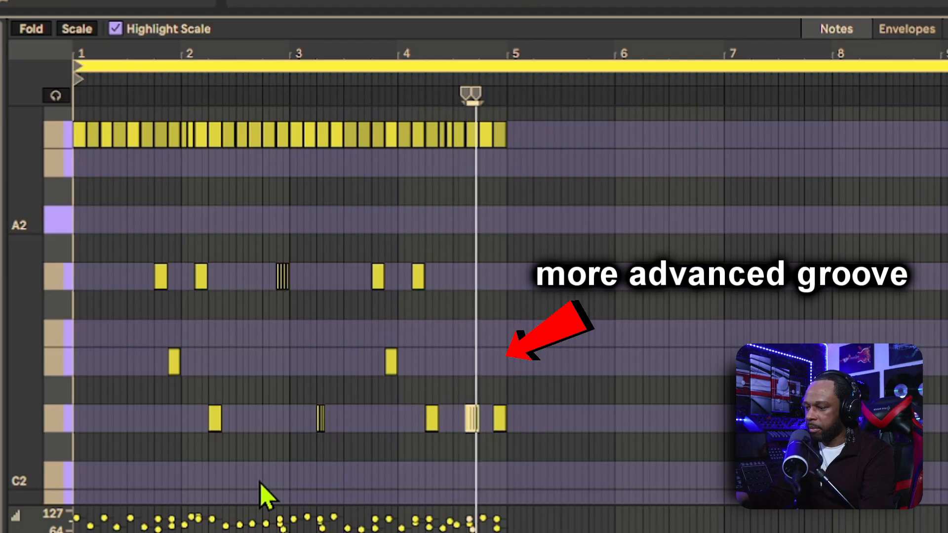
pyautogui.click(272, 452)
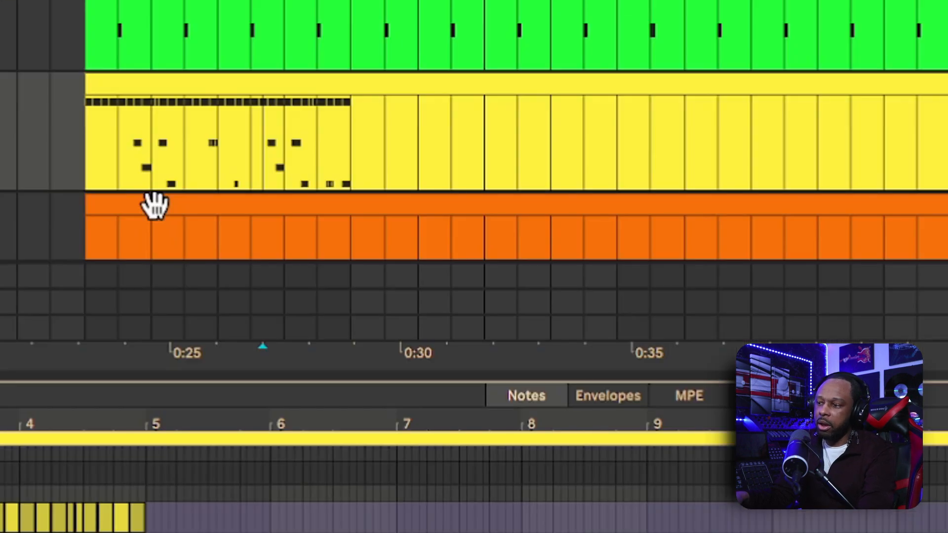
# Open the snare 3 clip and examine the open spaces before and between its snare hits
pyautogui.click(329, 87)
pyautogui.scroll(-2, 329, 90)
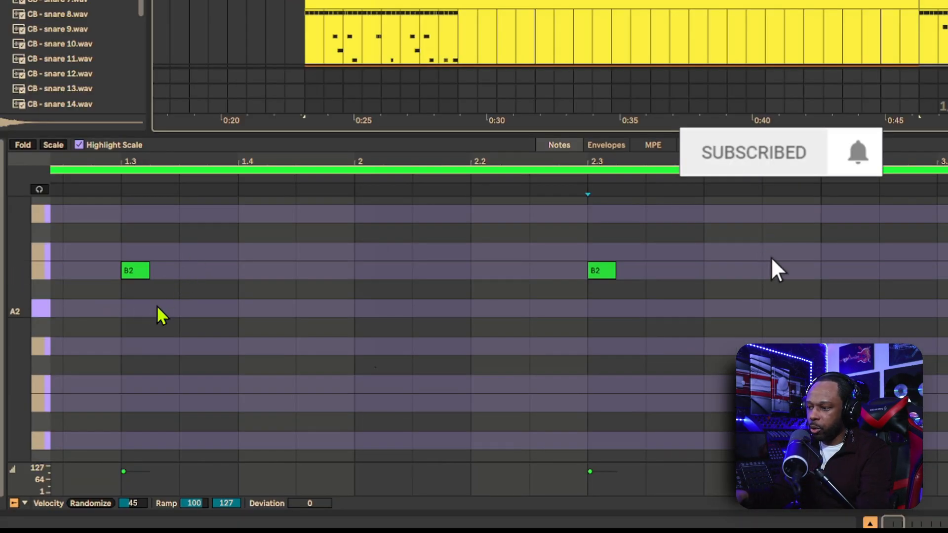
pyautogui.moveTo(145, 308)
pyautogui.mouseDown()
pyautogui.moveTo(203, 333)
pyautogui.moveTo(481, 386)
pyautogui.moveTo(589, 390)
pyautogui.mouseUp()
pyautogui.click(473, 386)
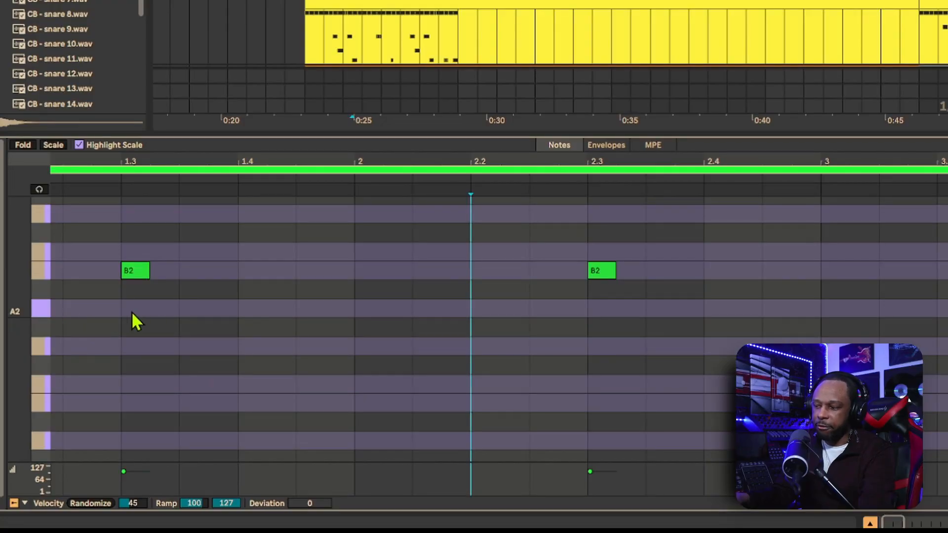
pyautogui.moveTo(313, 248); pyautogui.dragTo(518, 446)
pyautogui.moveTo(62, 251); pyautogui.dragTo(108, 399)
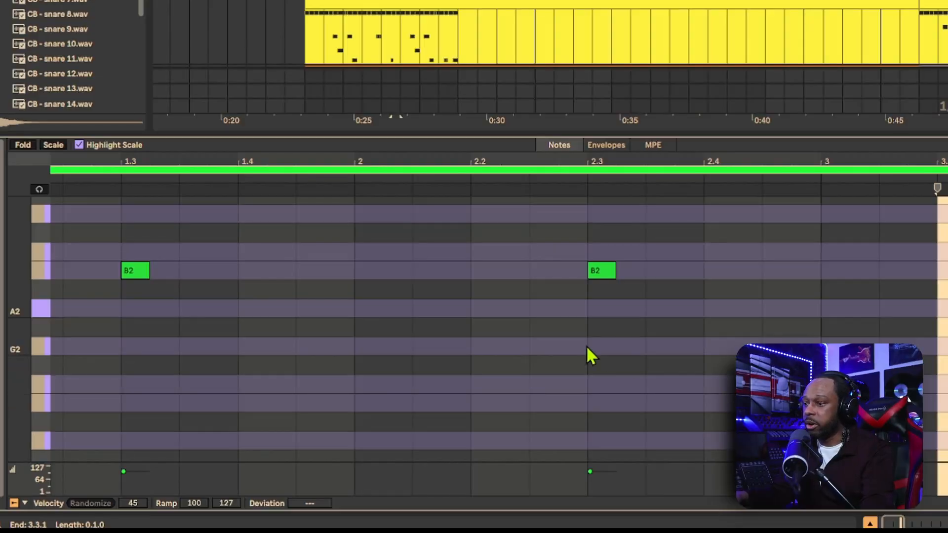
pyautogui.scroll(1, 586, 346)
pyautogui.click(585, 346)
# Show the snare 3 and hihat 20 clips together in the note editor and mute the hihat 19 track
pyautogui.doubleClick(416, 57)
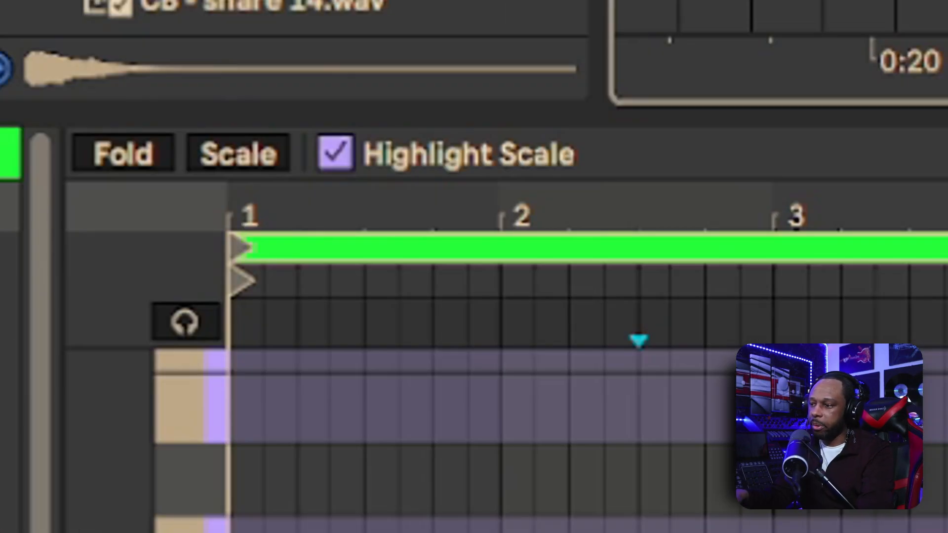
pyautogui.keyDown('ctrl'); pyautogui.click(233, 289); pyautogui.keyUp('ctrl')
pyautogui.click(562, 249)
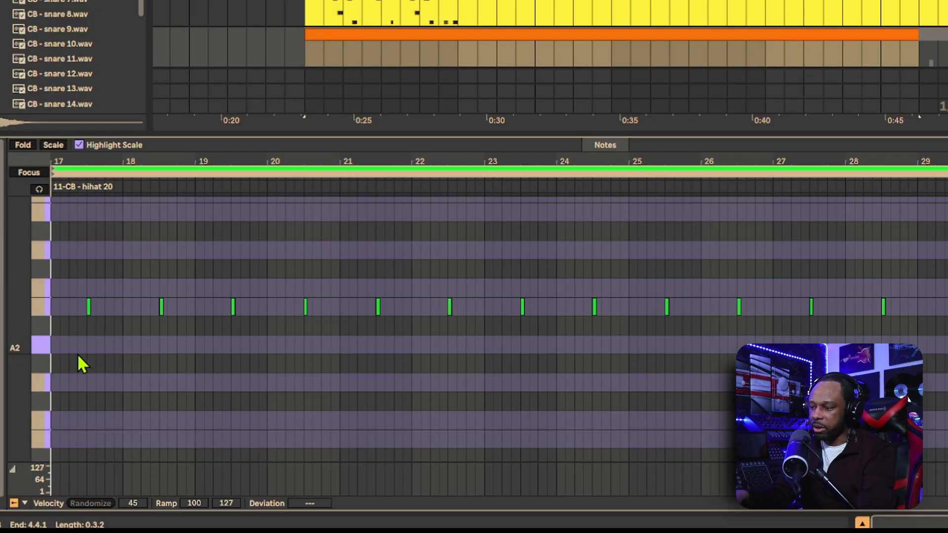
pyautogui.scroll(5, 77, 354)
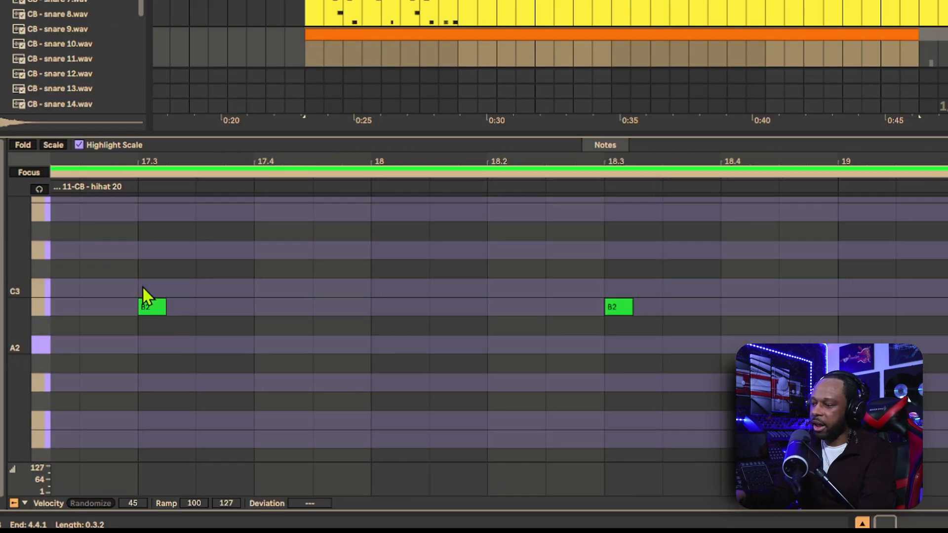
pyautogui.moveTo(110, 250); pyautogui.dragTo(179, 360)
pyautogui.moveTo(575, 268); pyautogui.dragTo(639, 358)
pyautogui.click(80, 361)
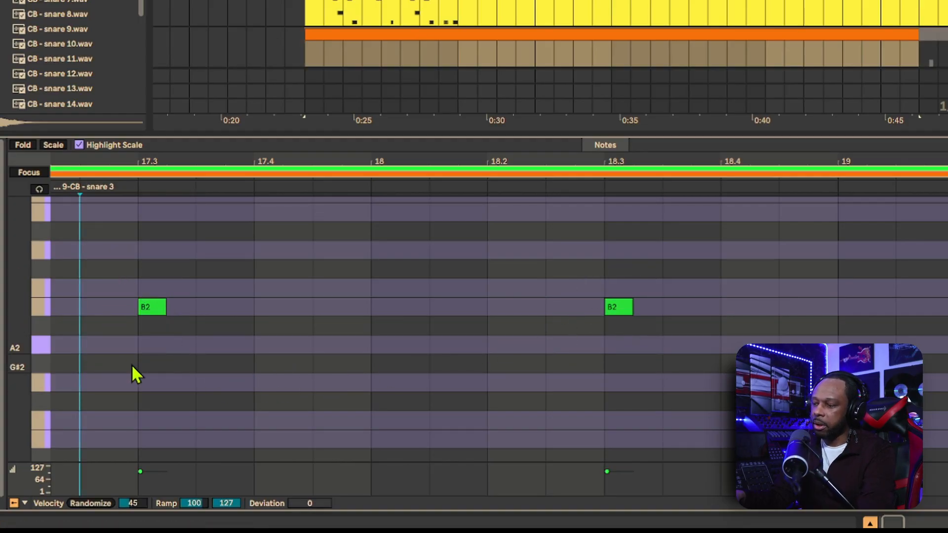
pyautogui.click(506, 356)
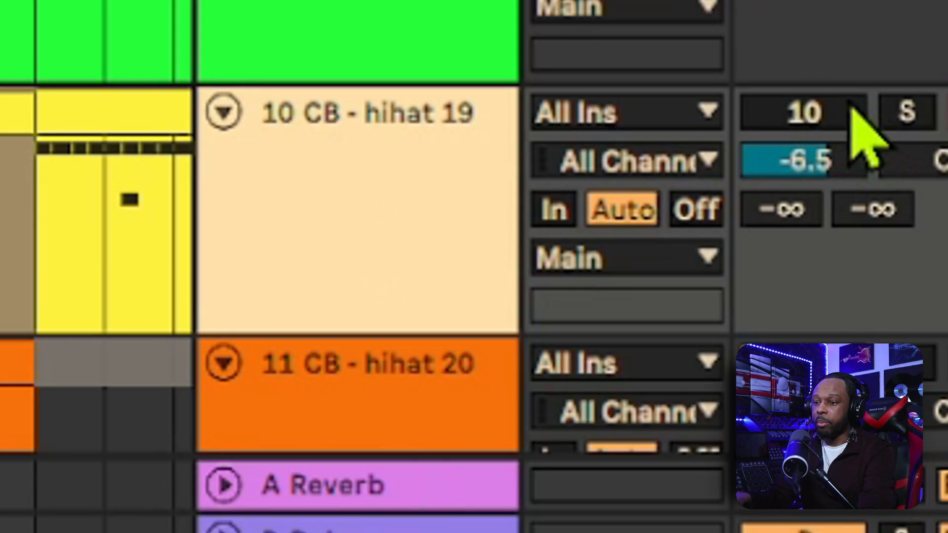
pyautogui.click(805, 112)
pyautogui.click(805, 111)
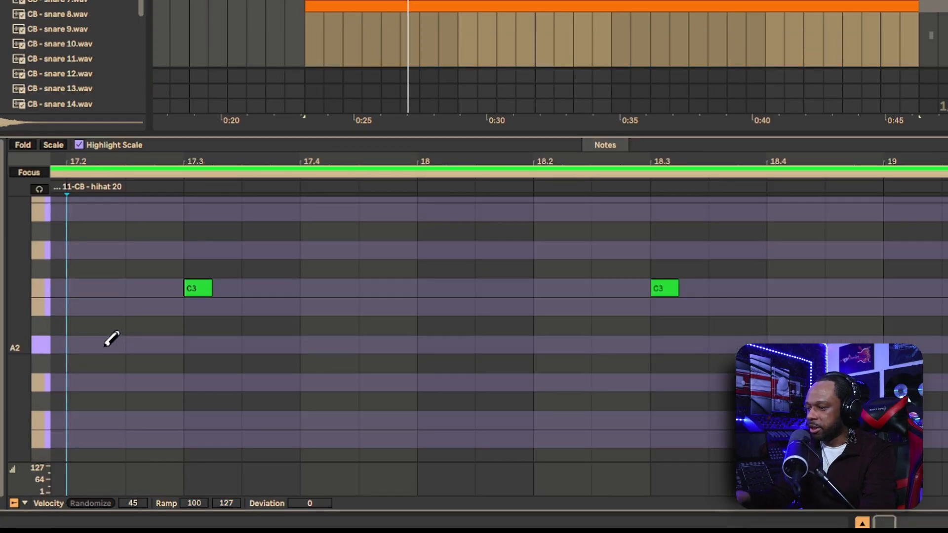
# Add eighth-note A2 notes to the hihat 20 clip at 17.2, 18.1.3 and 18.2.3, around the snare hits
pyautogui.click(111, 339)
pyautogui.scroll(-5, 110, 339)
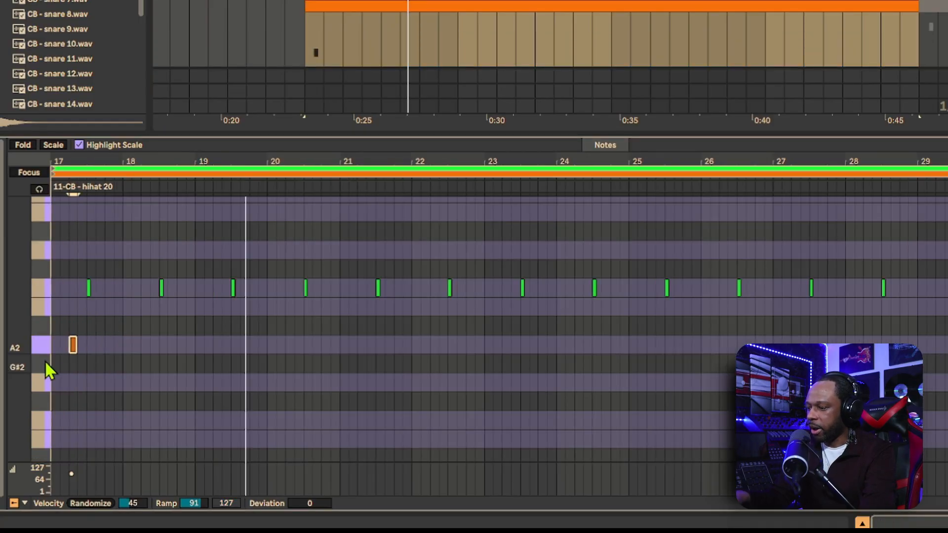
pyautogui.scroll(5, 62, 351)
pyautogui.press('space')
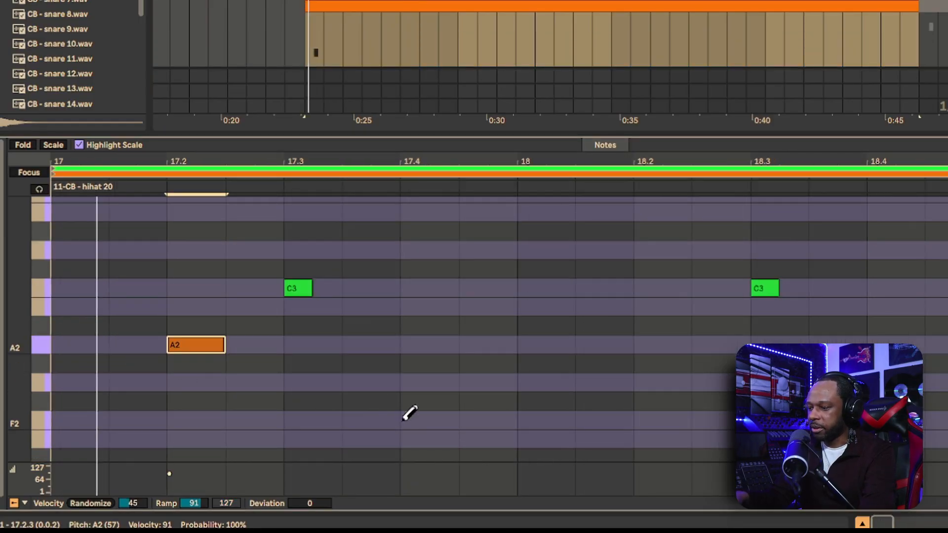
pyautogui.click(598, 344)
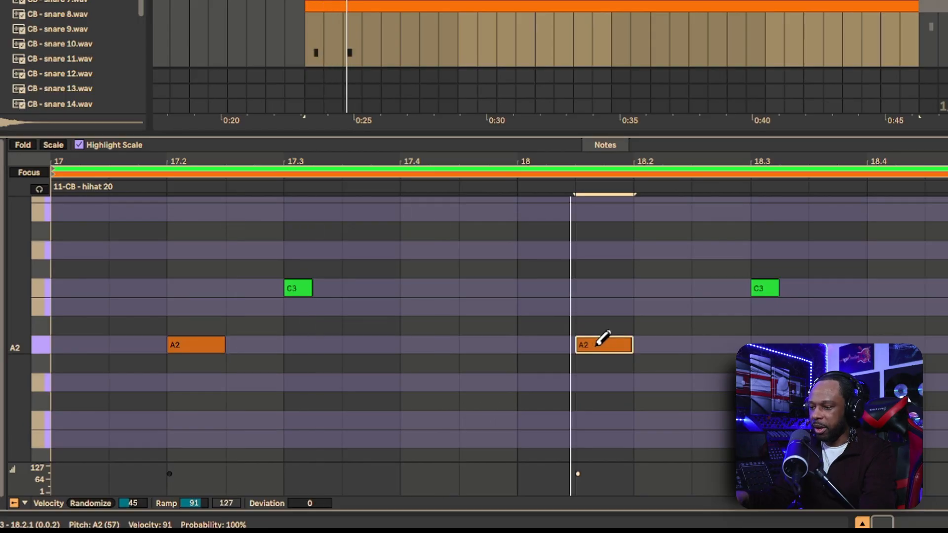
pyautogui.click(708, 345)
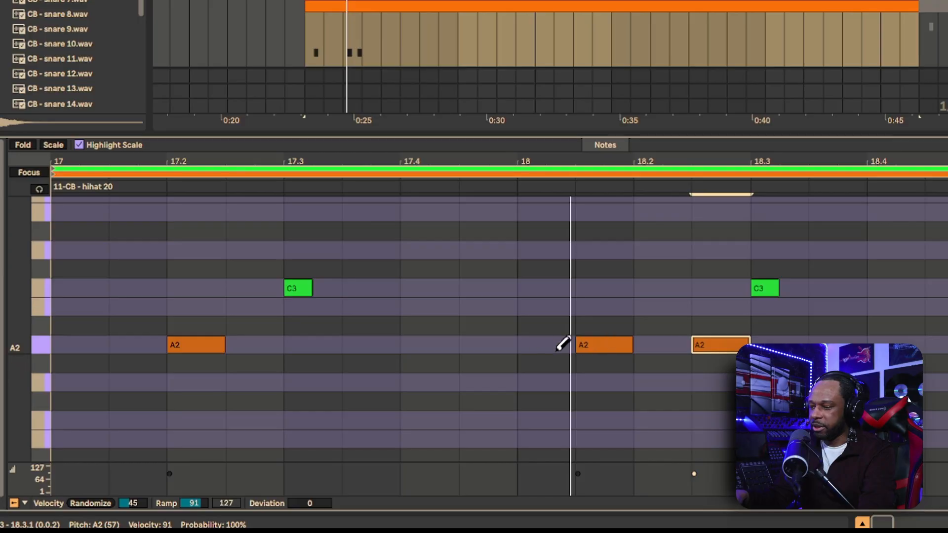
pyautogui.moveTo(332, 251); pyautogui.dragTo(182, 393)
pyautogui.moveTo(793, 269); pyautogui.dragTo(709, 357)
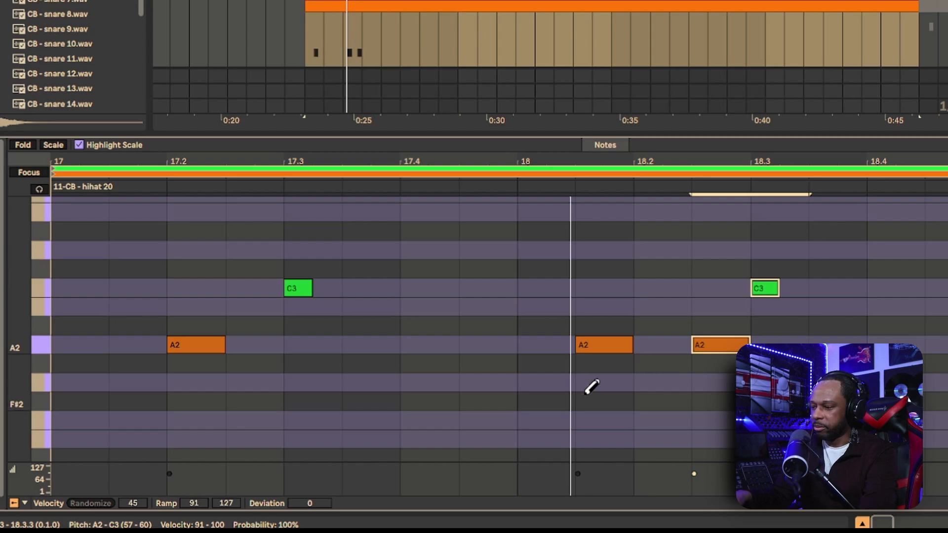
# Add two more eighth-note A2 notes to the hihat 20 clip at 19.2 and 20.2.3
pyautogui.press('x')
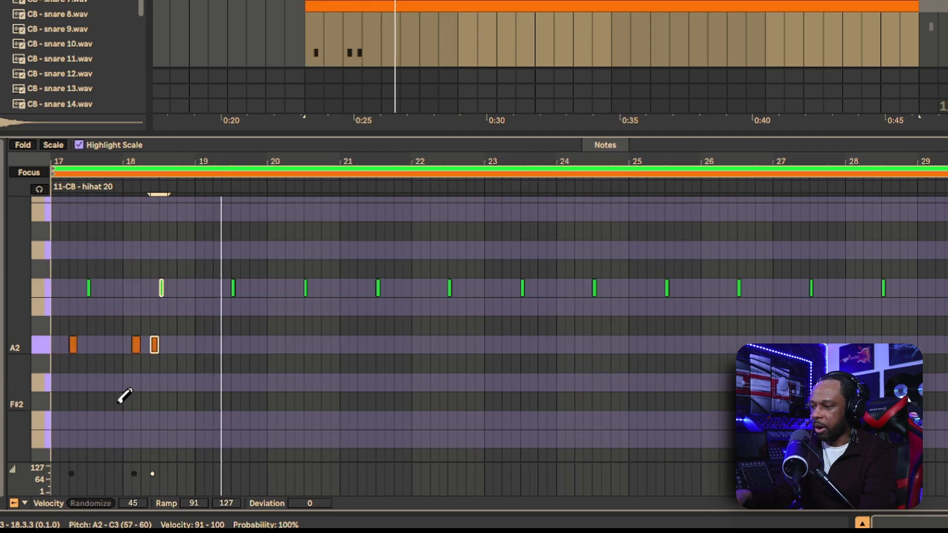
pyautogui.press('z')
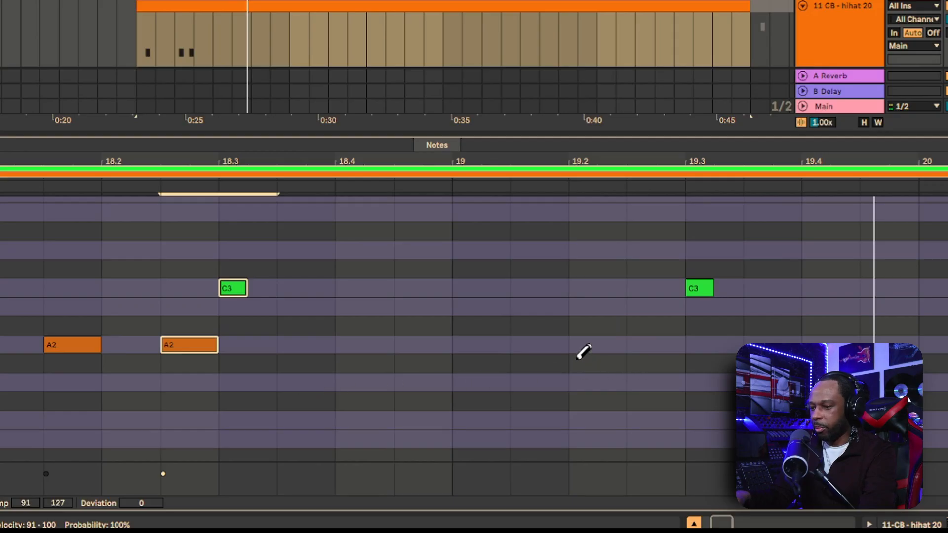
pyautogui.click(581, 343)
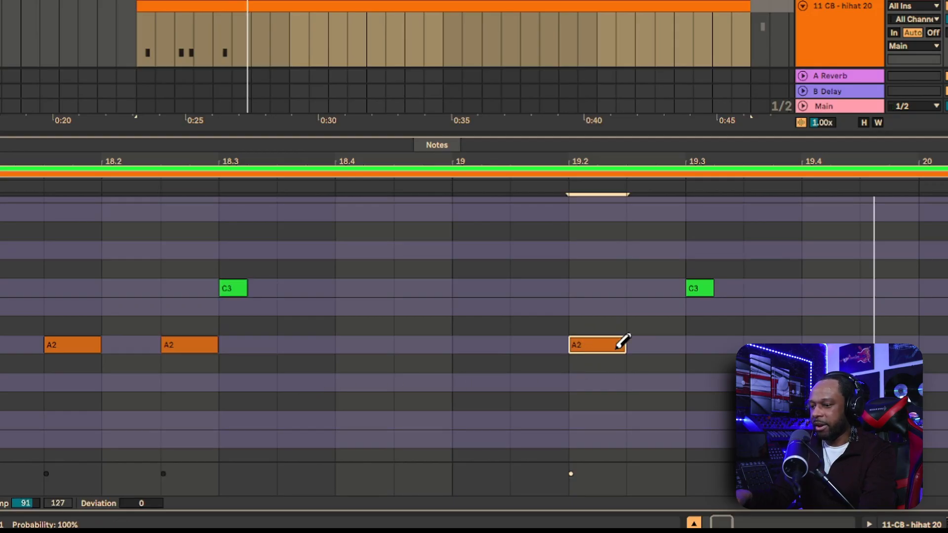
pyautogui.press('x')
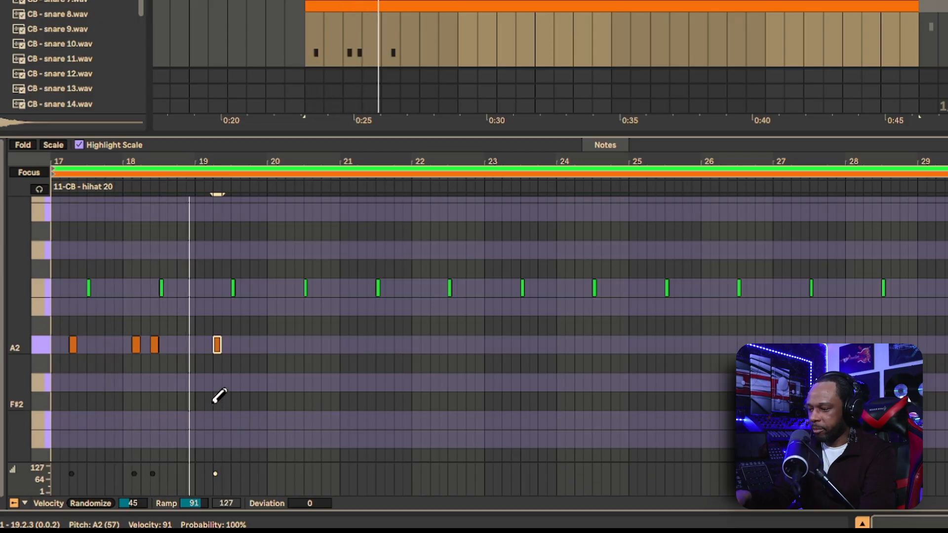
pyautogui.scroll(5, 221, 381)
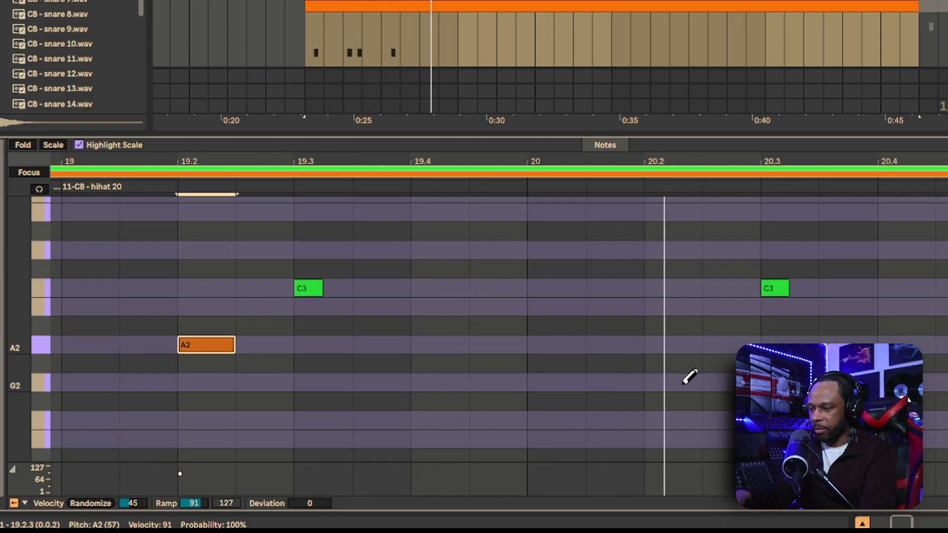
pyautogui.click(719, 343)
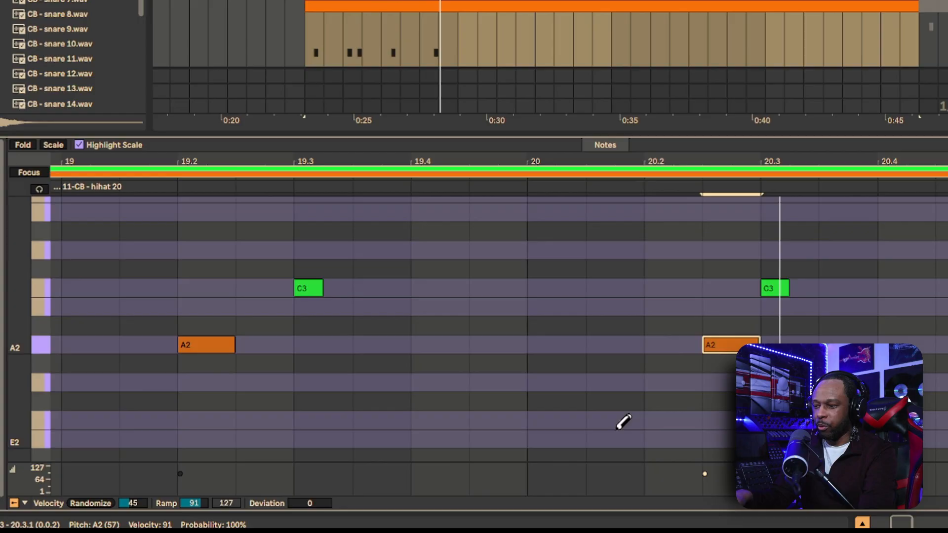
# Stop playback and duplicate the five-note A2 pattern along the hihat 20 clip
pyautogui.scroll(-5, 617, 430)
pyautogui.press('space')
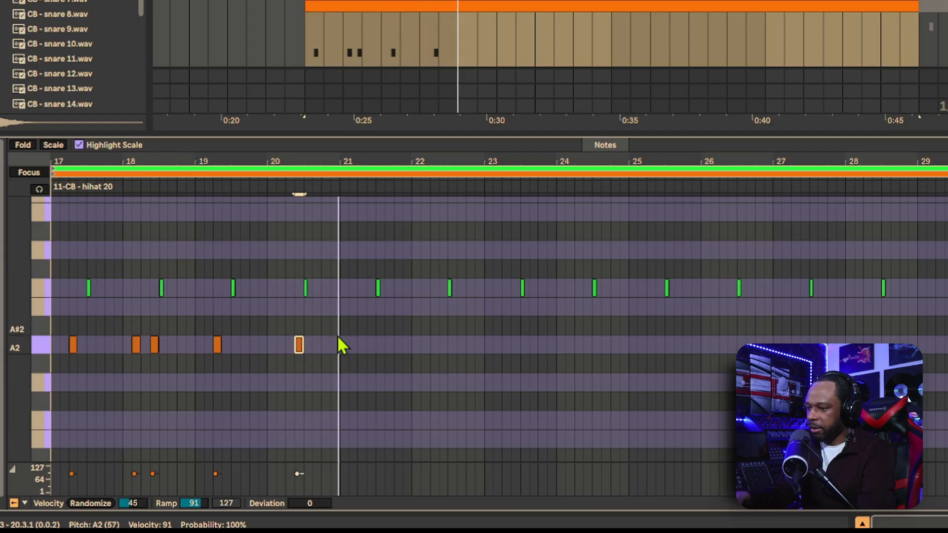
pyautogui.moveTo(337, 336); pyautogui.dragTo(37, 411)
pyautogui.hotkey('ctrl', 'd')
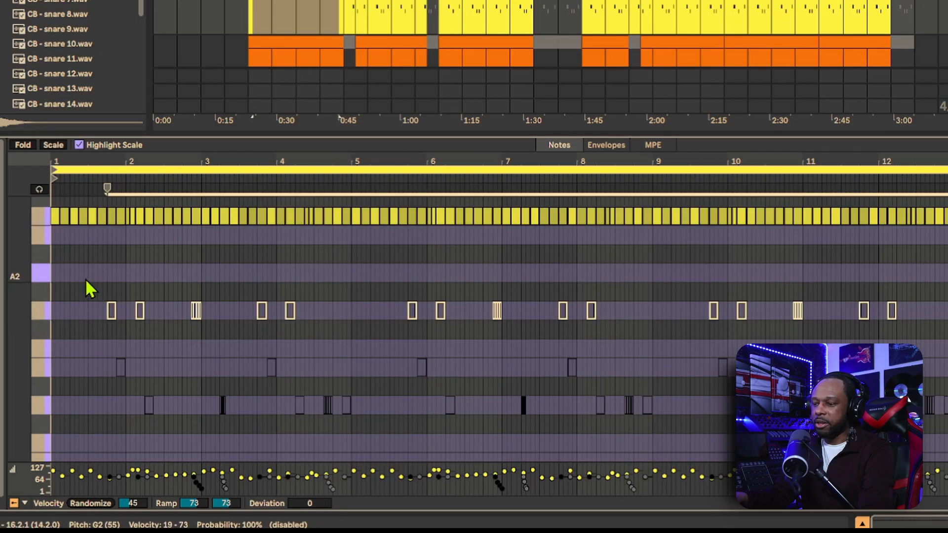
# Reactivate all the disabled D2 to G2 groove notes in the hihat 19 clip and play back the result
pyautogui.moveTo(81, 263); pyautogui.dragTo(945, 424)
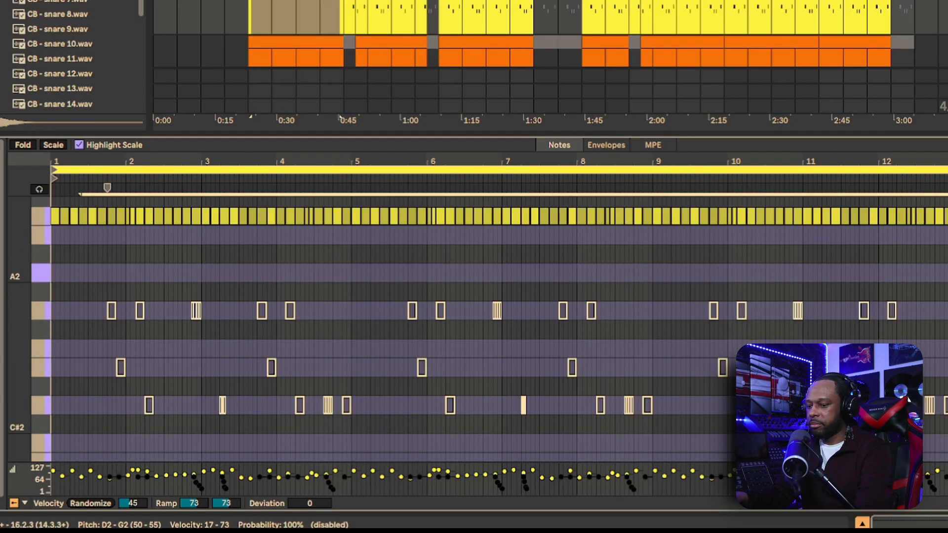
pyautogui.press('0')
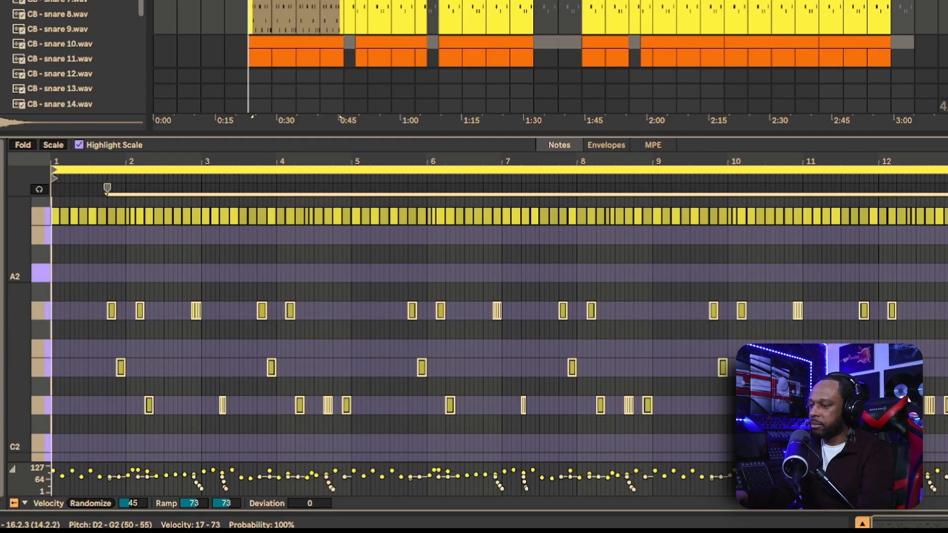
pyautogui.press('space')
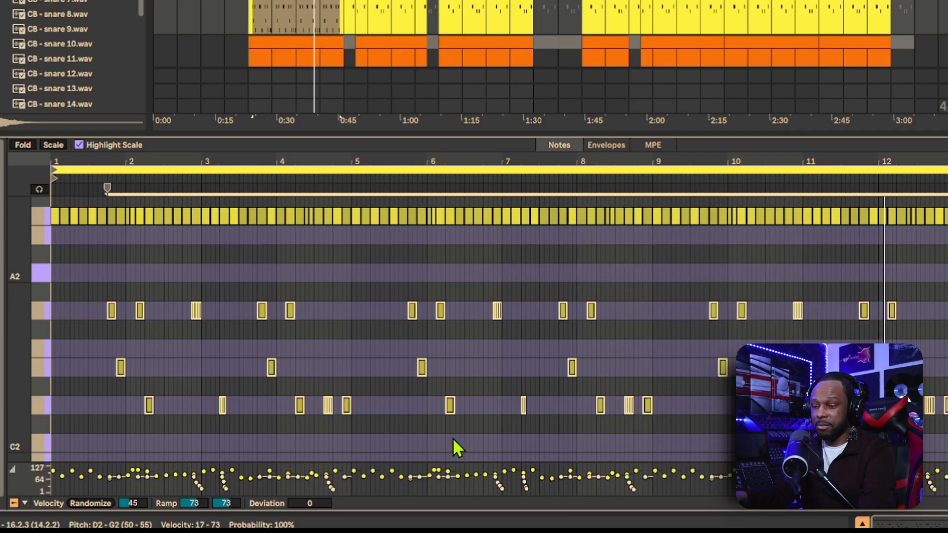
pyautogui.press('space')
pyautogui.click(416, 413)
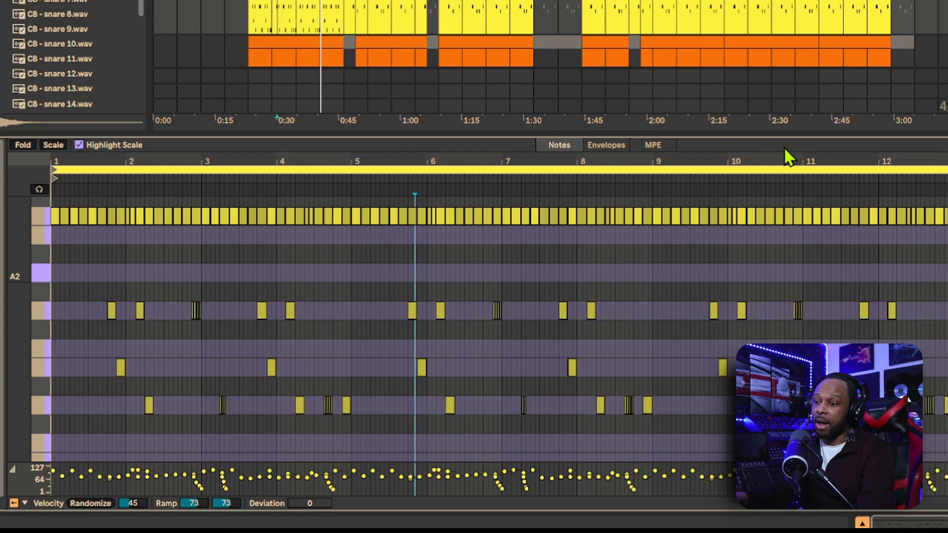
# Show the hihat 20, snare 3 and hihat 19 clips together in the note editor and play them back
pyautogui.click(947, 43)
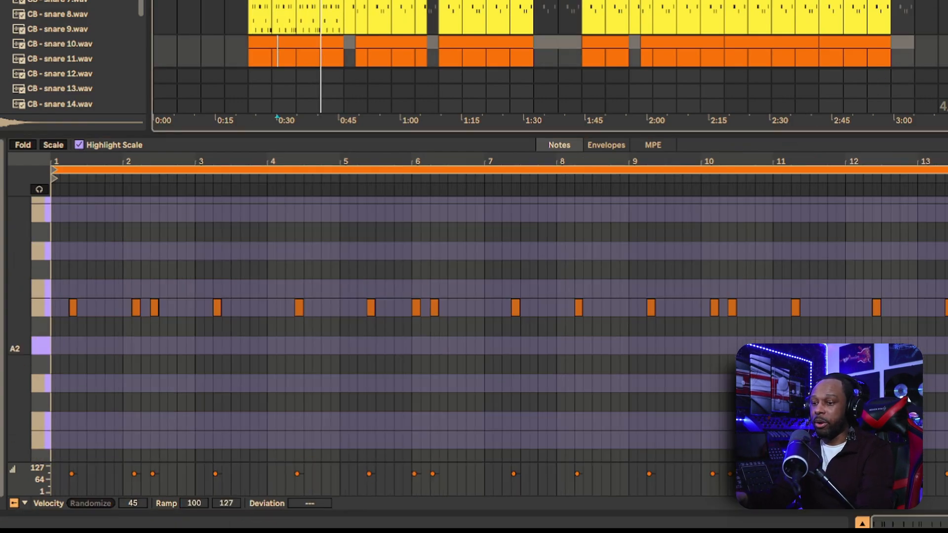
pyautogui.keyDown('ctrl'); pyautogui.click(307, 0); pyautogui.keyUp('ctrl')
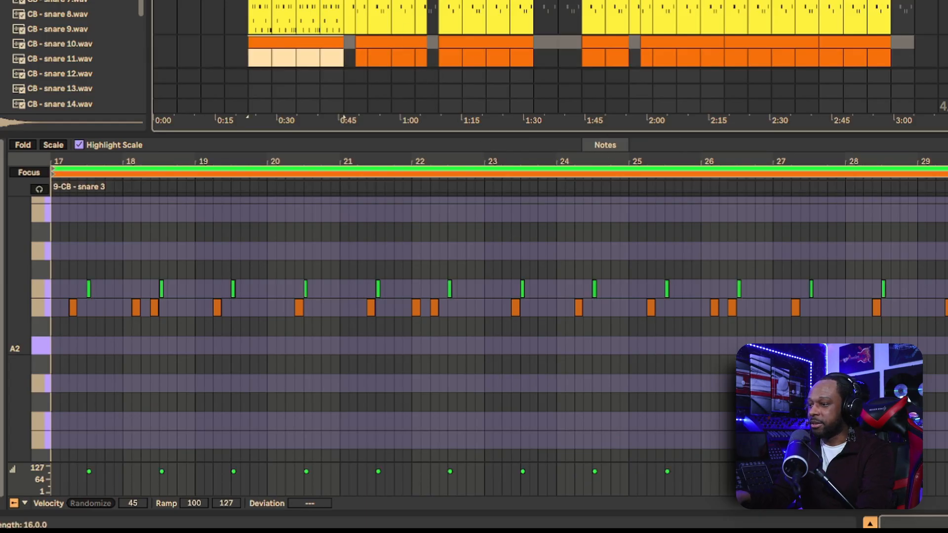
pyautogui.keyDown('ctrl'); pyautogui.click(308, 2); pyautogui.keyUp('ctrl')
pyautogui.press('space')
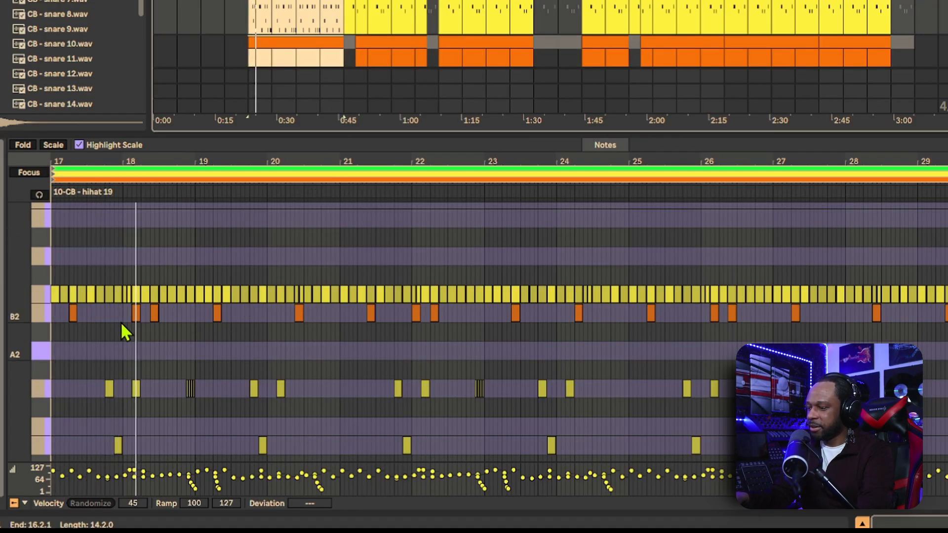
pyautogui.scroll(-2, 53, 331)
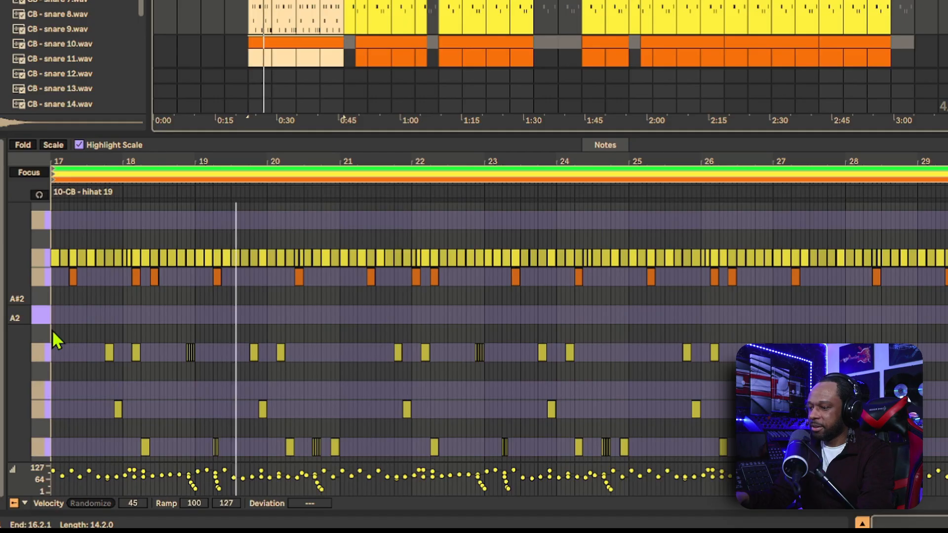